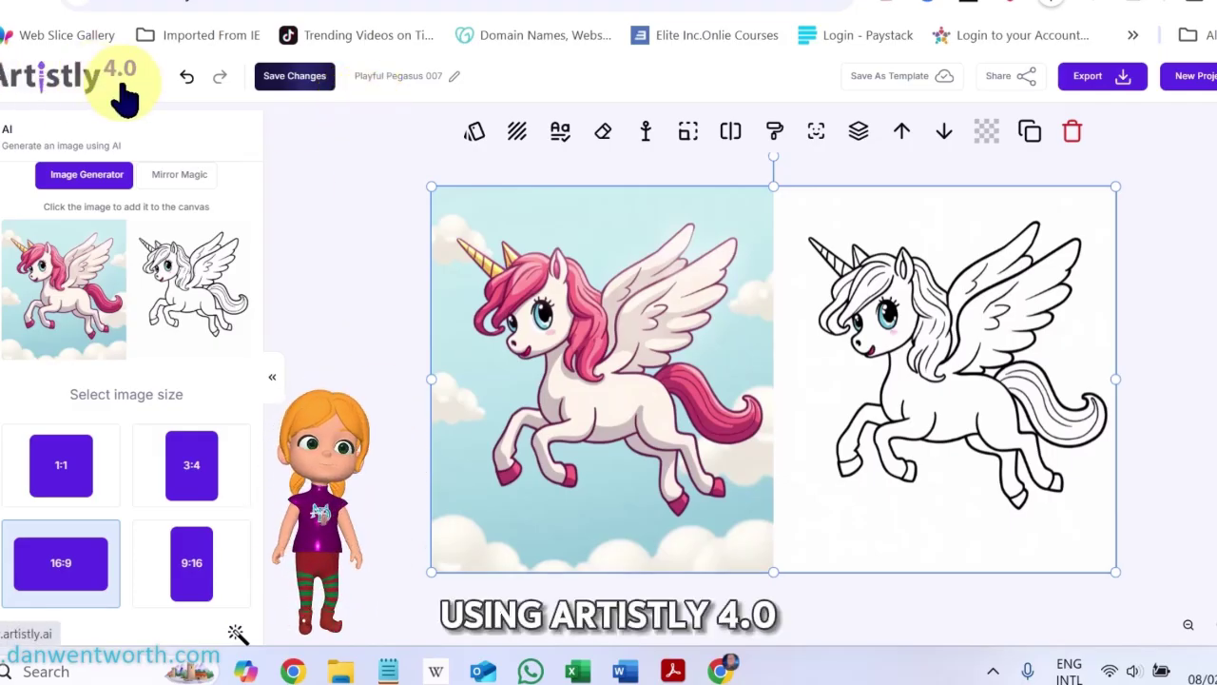
- Save the changes to the Playful Pegasus 007 project
scroll(187, 437, "down", 3)
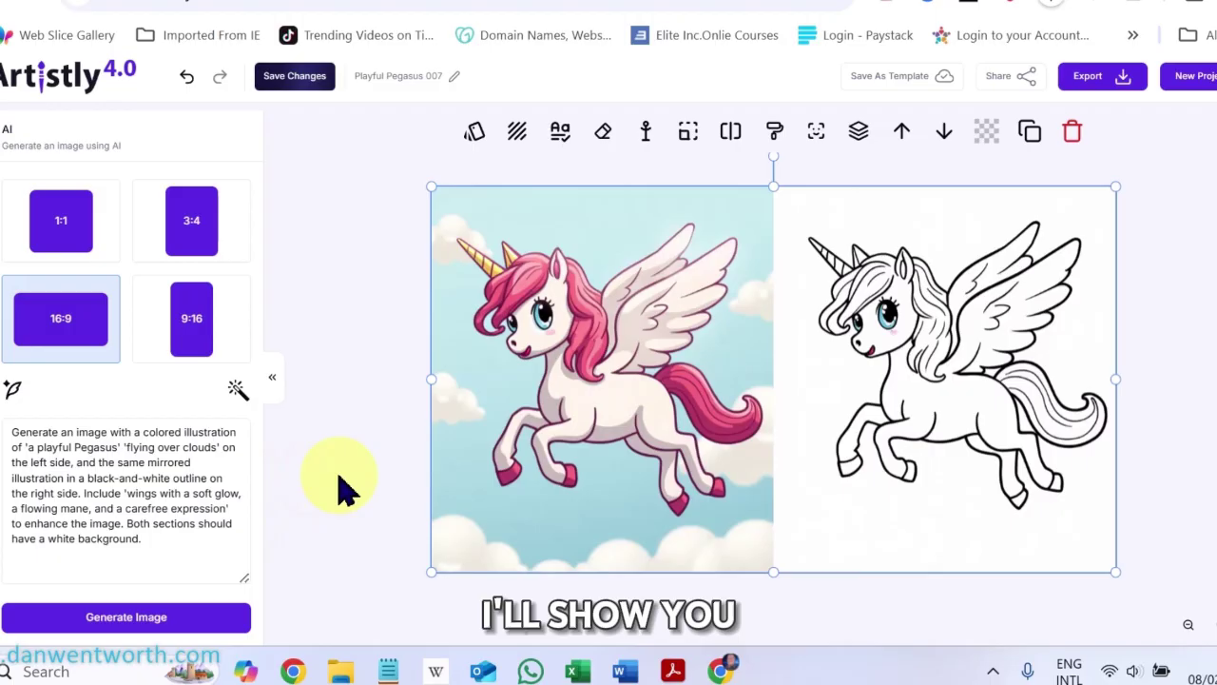
scroll(347, 480, "up", 1)
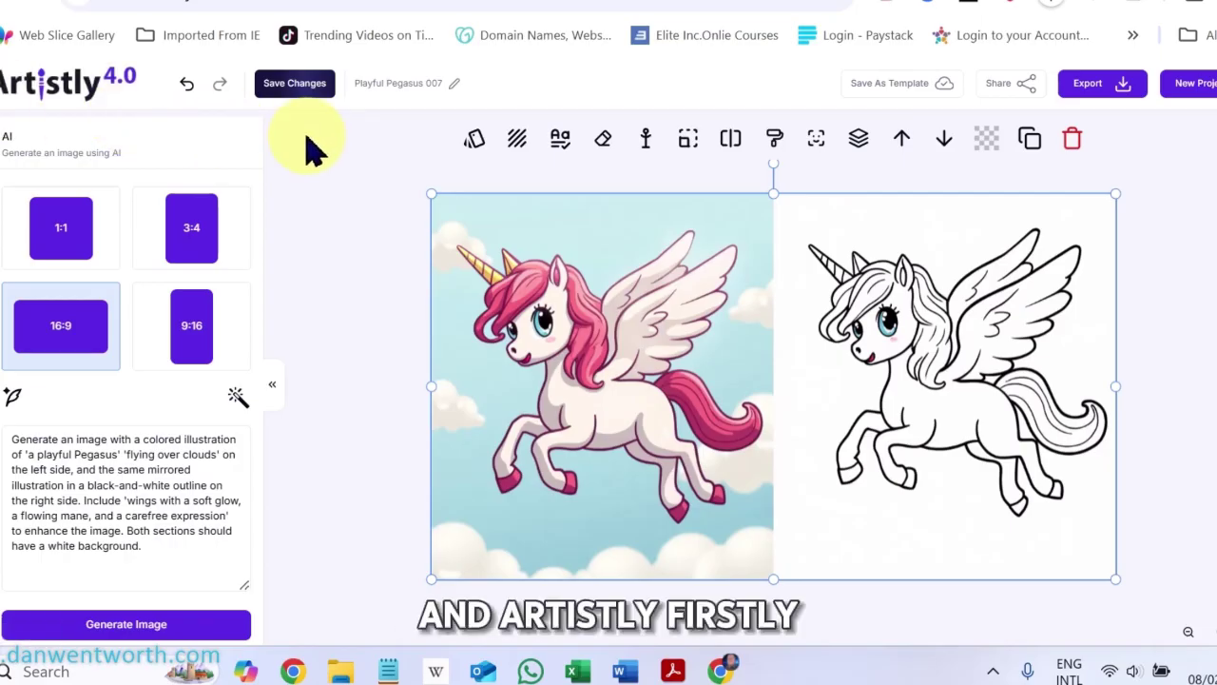
left_click(297, 85)
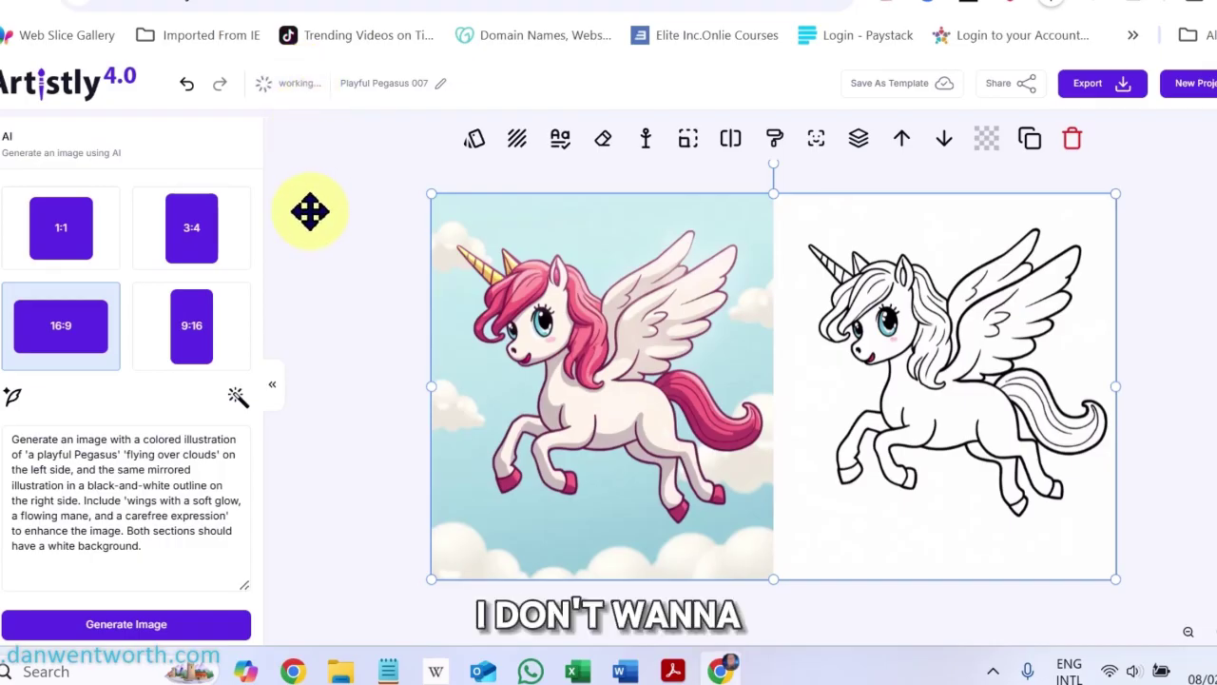
- Copy the words 'Playful Pegasus' from the project name
scroll(188, 326, "up", 3)
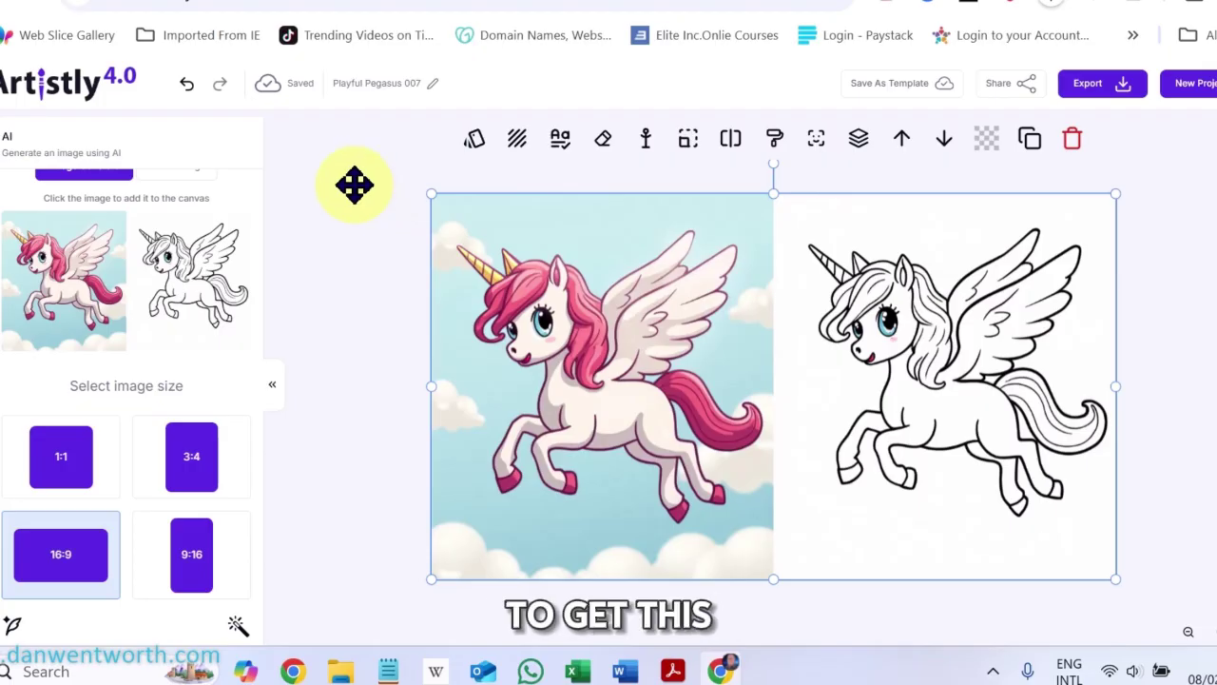
left_click_drag(403, 83, 326, 95)
right_click(373, 84)
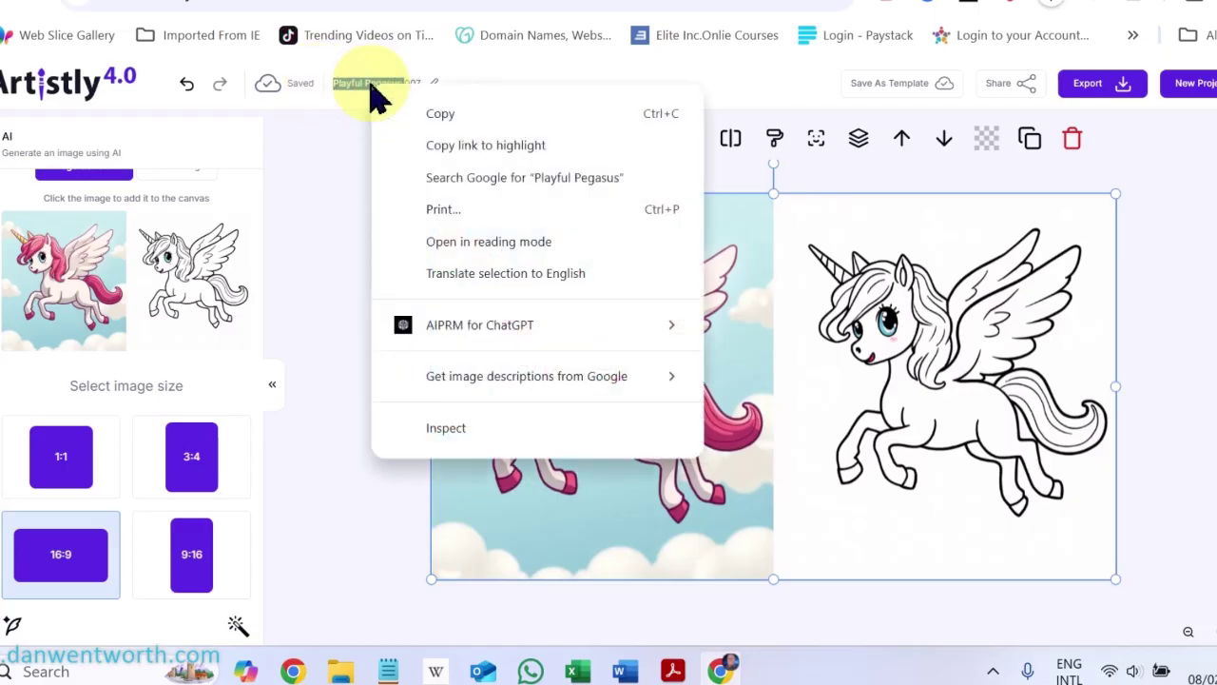
left_click(437, 111)
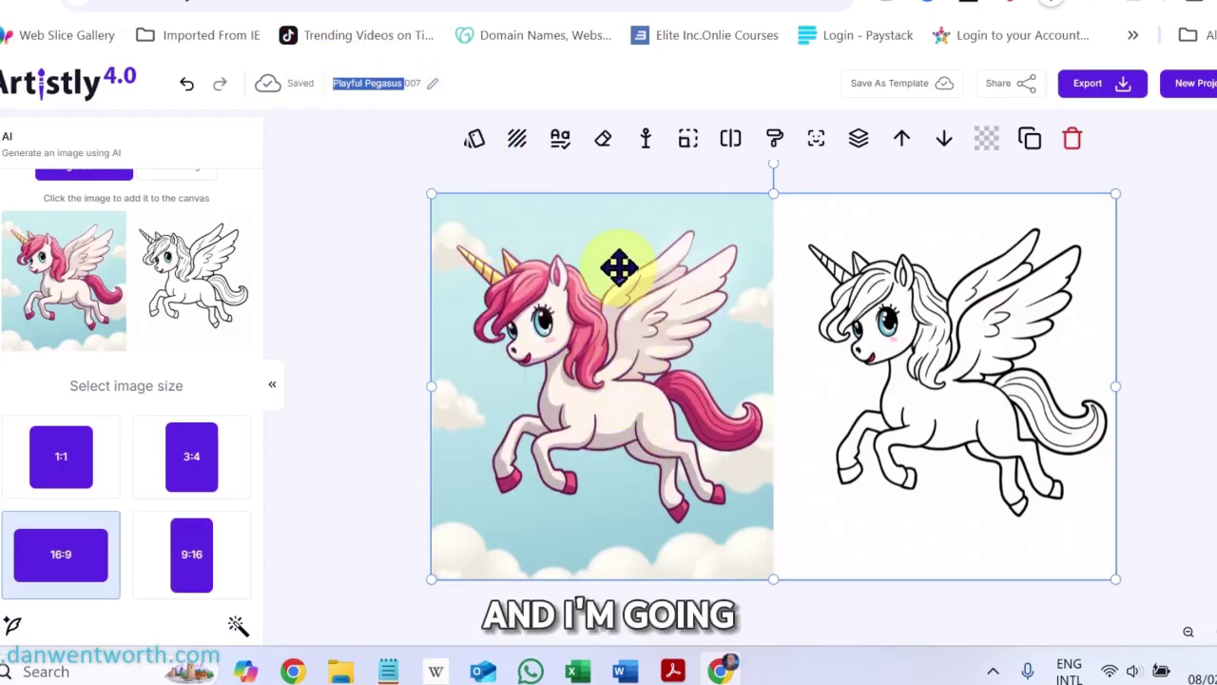
- Add a Subheading text box, save, and reopen Playful Pegasus 007 from Recent projects
left_click(6, 338)
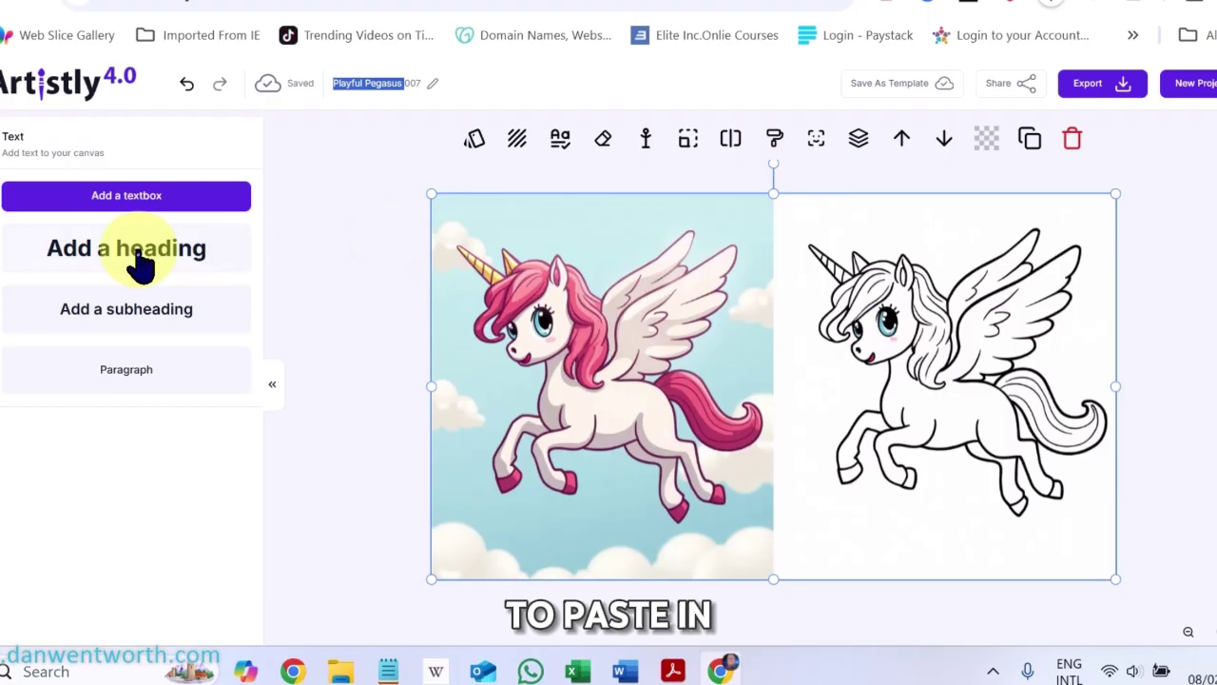
left_click(110, 316)
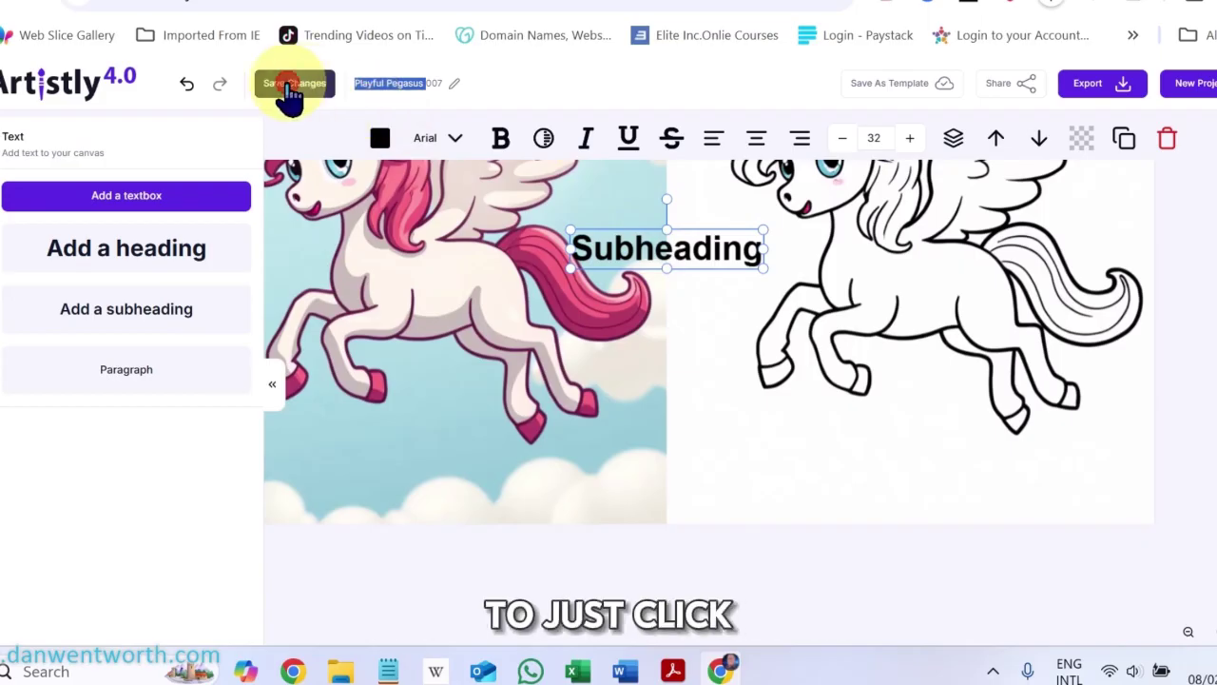
left_click(288, 85)
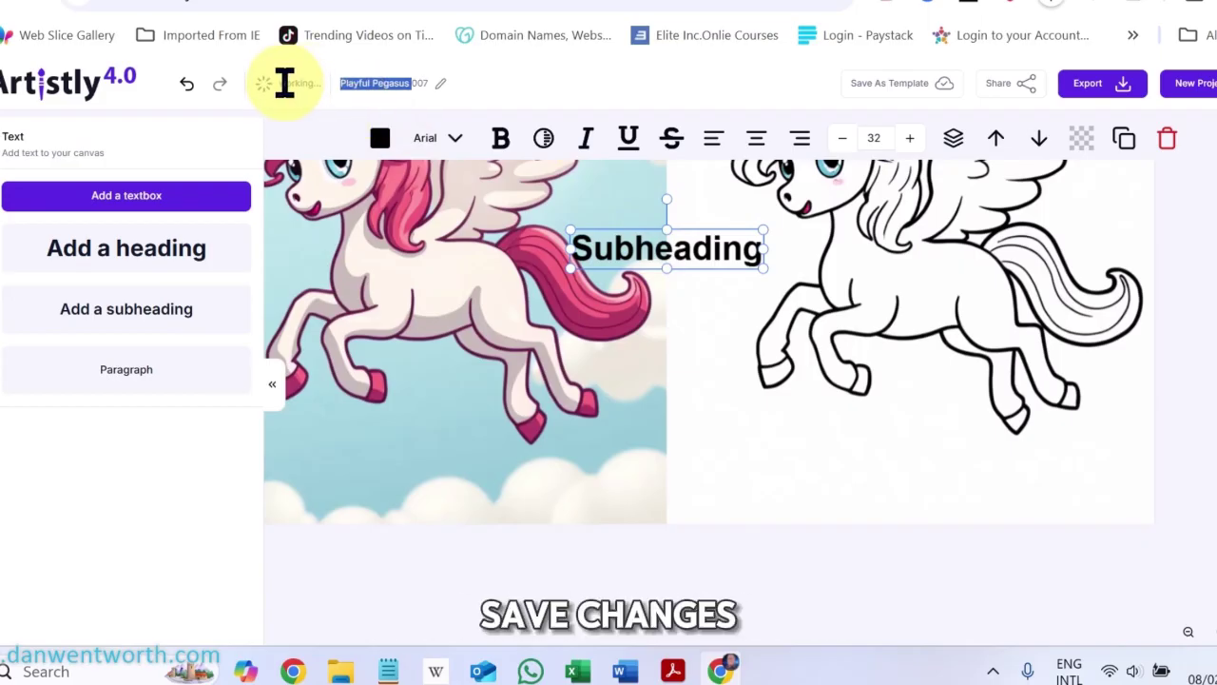
left_click(60, 86)
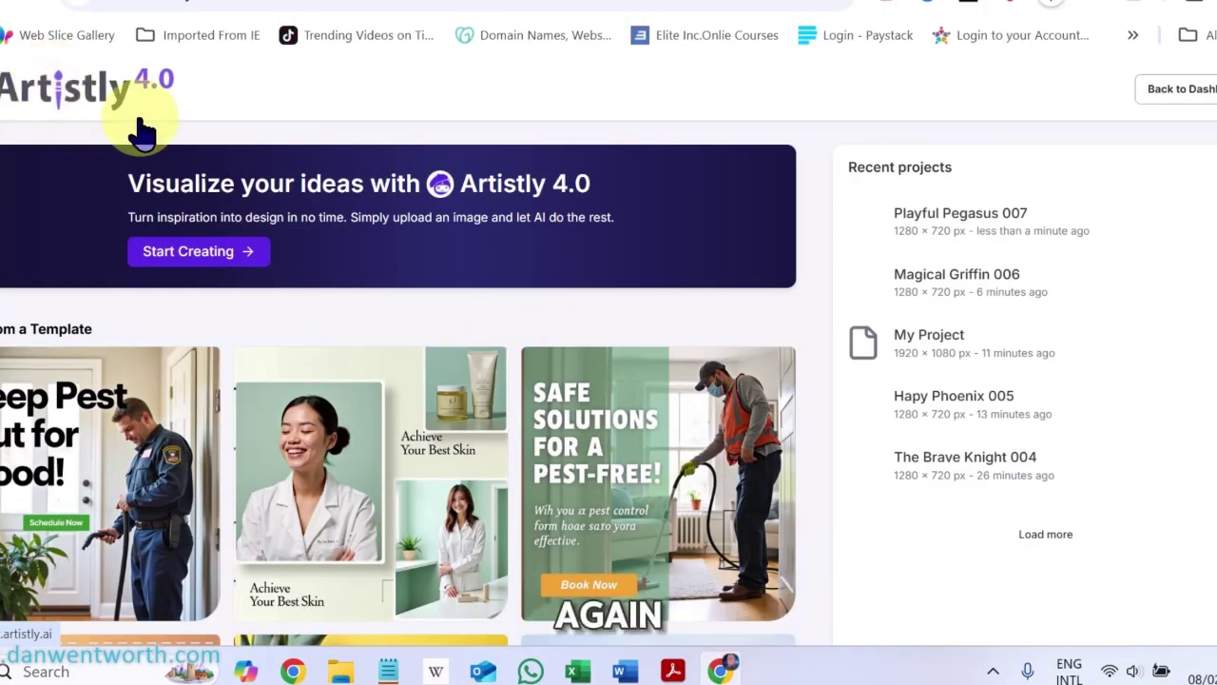
left_click(1019, 223)
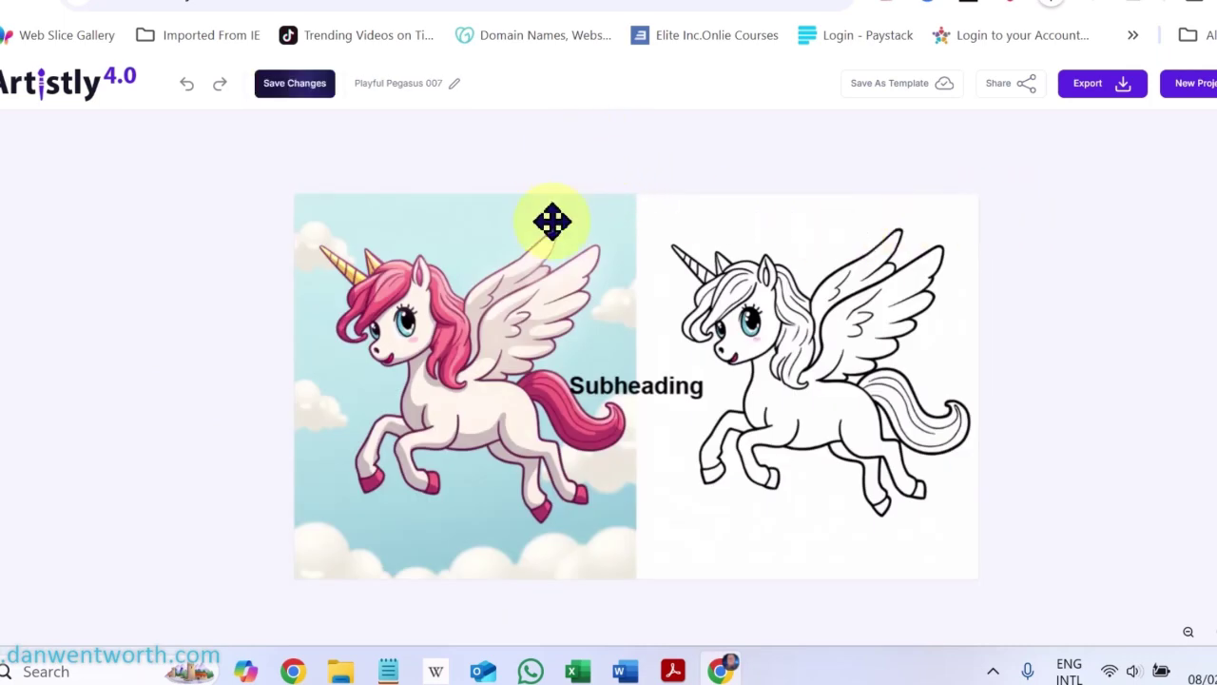
- Move the Subheading box atop the coloured pegasus and paste 'Playful Pegasus' over its text
left_click_drag(631, 402, 450, 223)
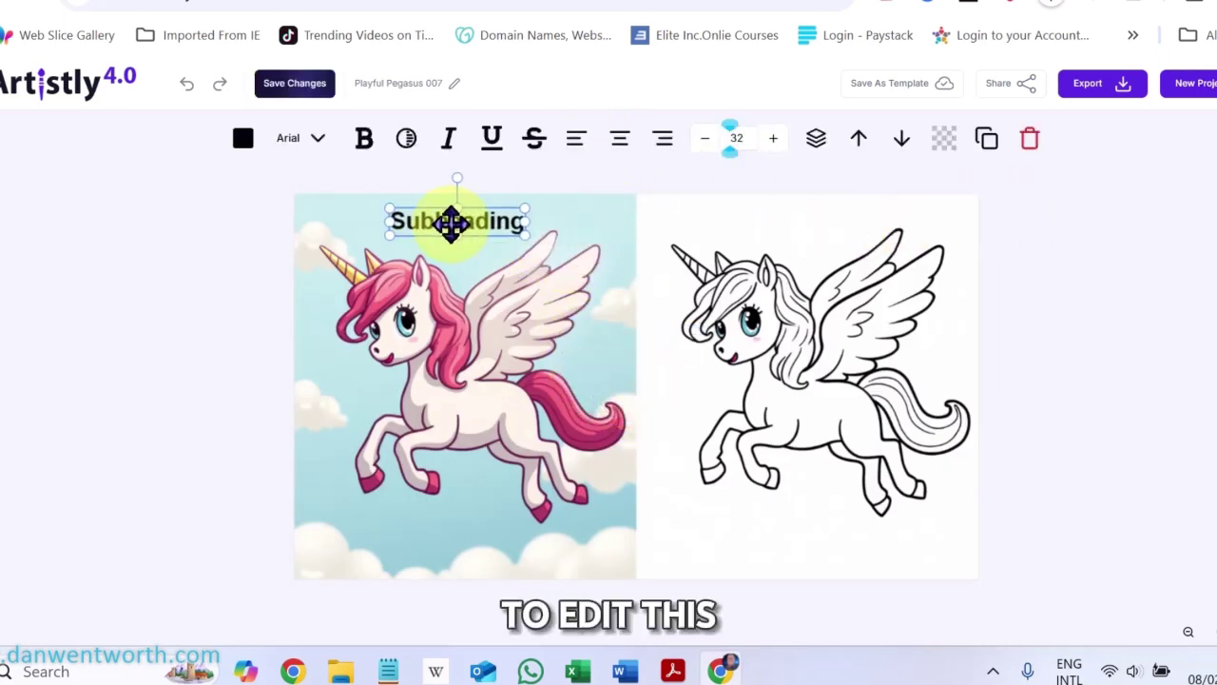
double_click(454, 223)
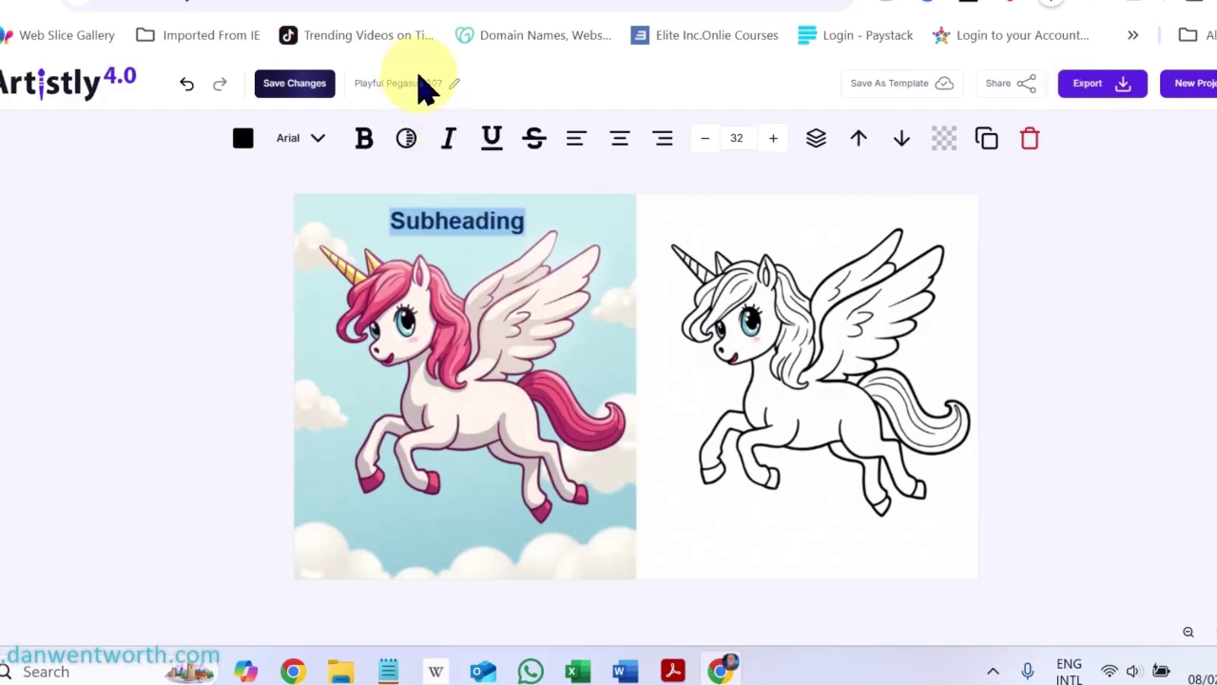
left_click_drag(425, 82, 353, 86)
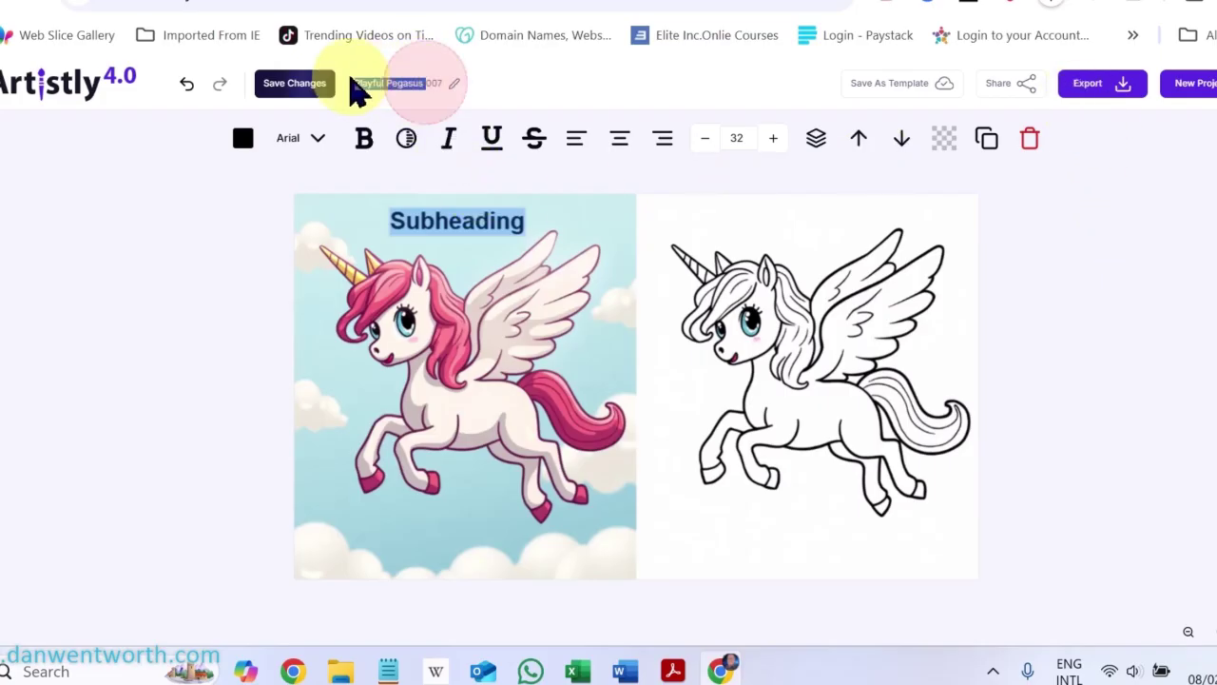
right_click(378, 90)
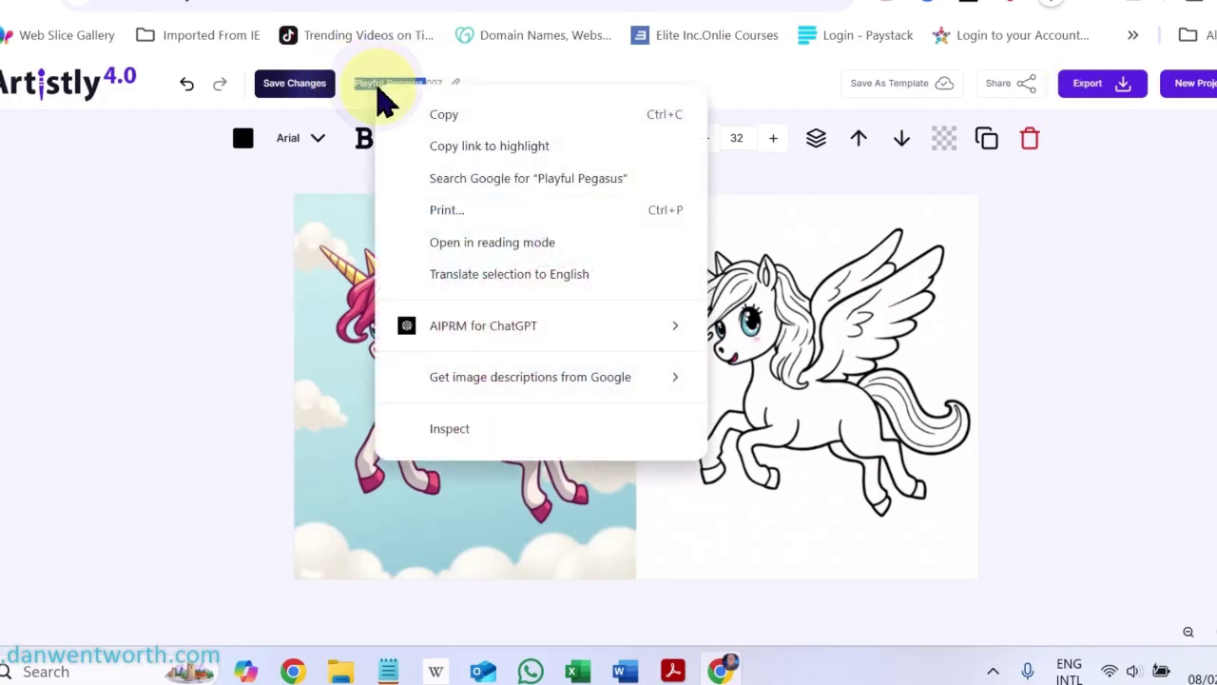
left_click(445, 116)
left_click(449, 221)
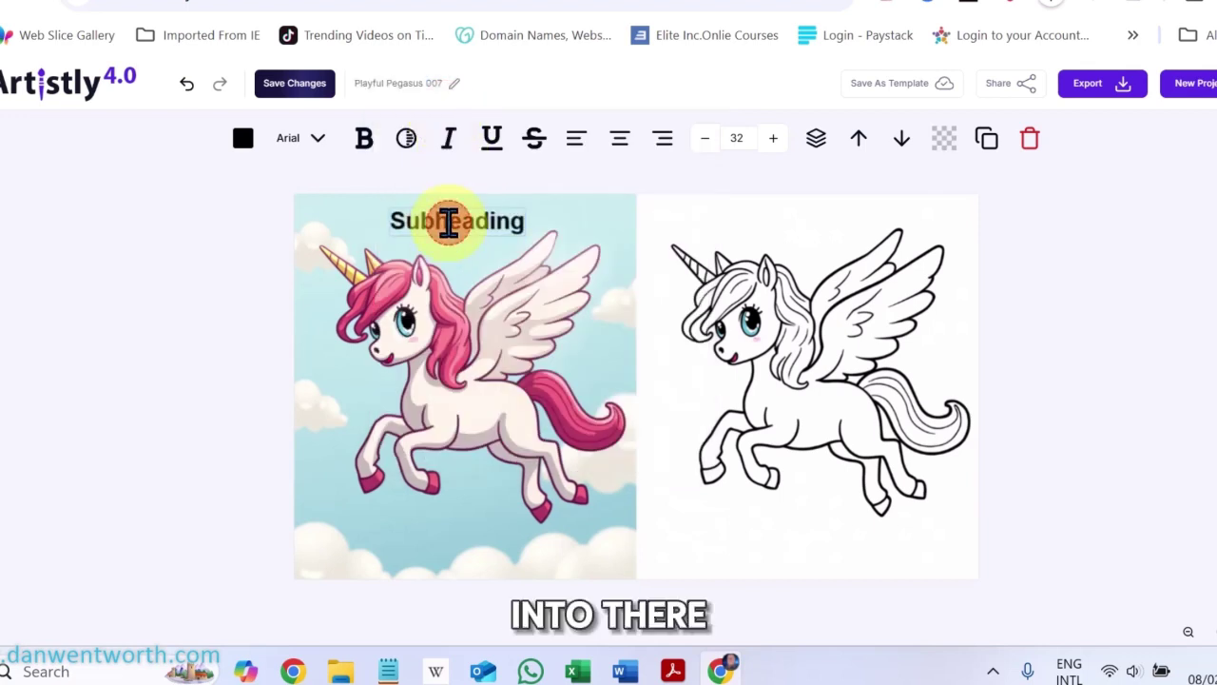
double_click(449, 221)
key("ctrl+v")
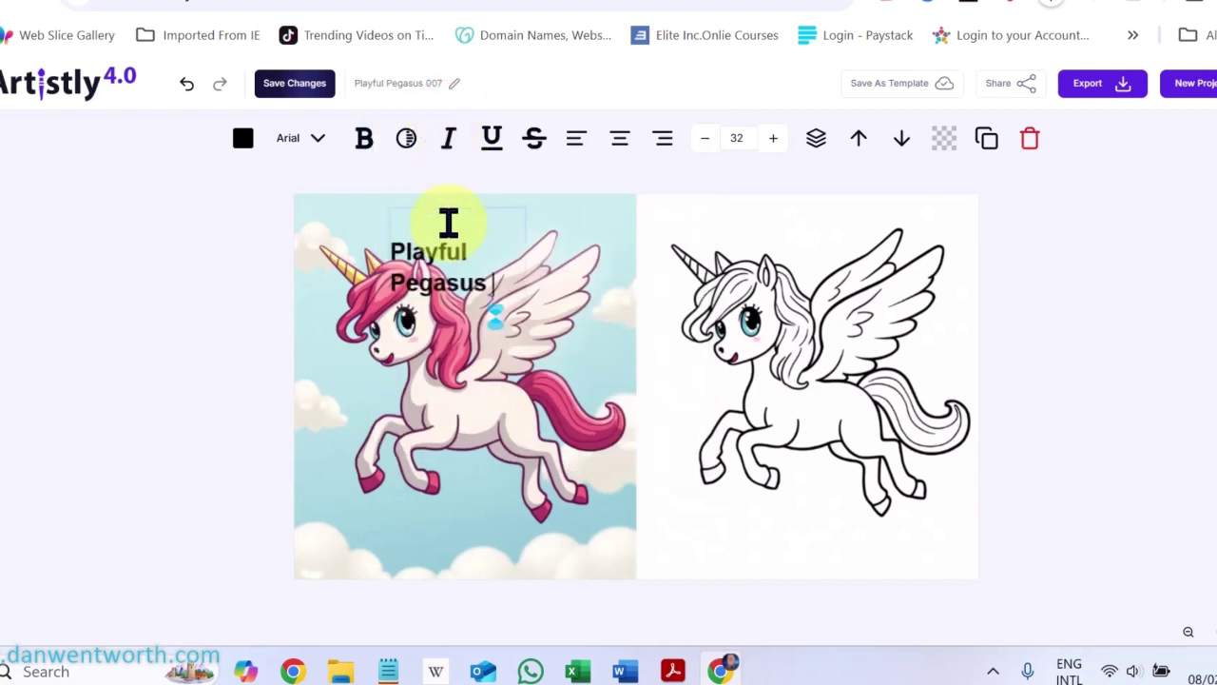
left_click(459, 246)
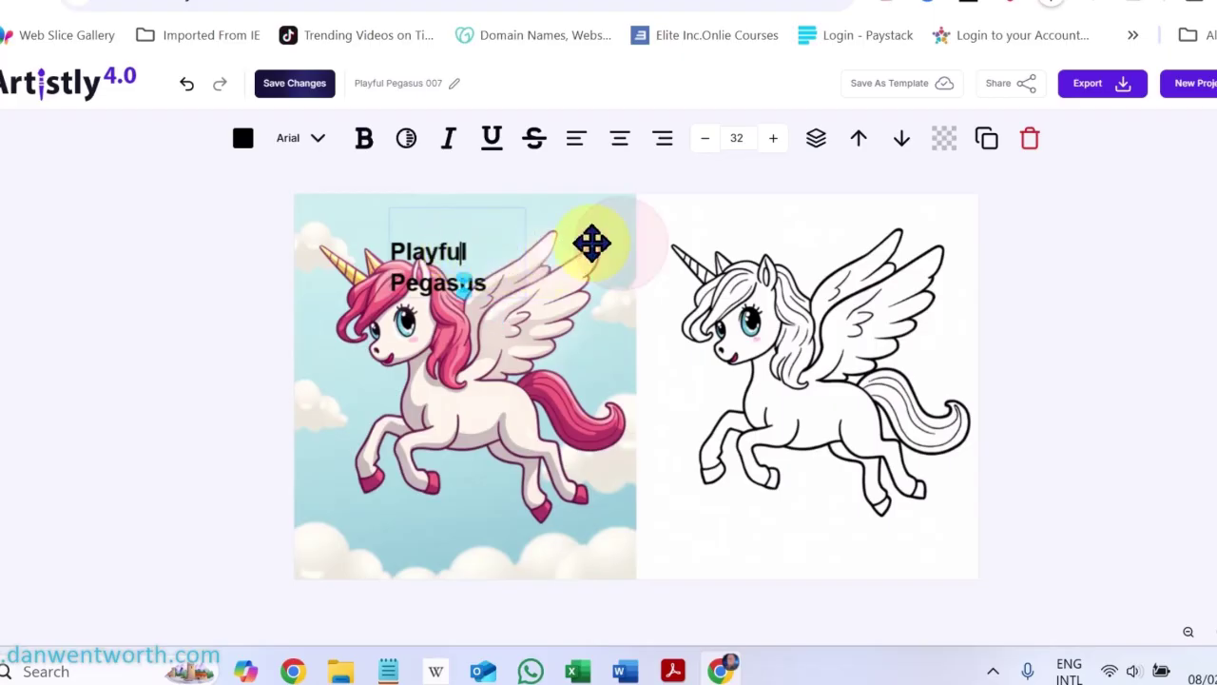
- Widen the title box to fit one line and move it above the coloured picture
left_click(488, 251)
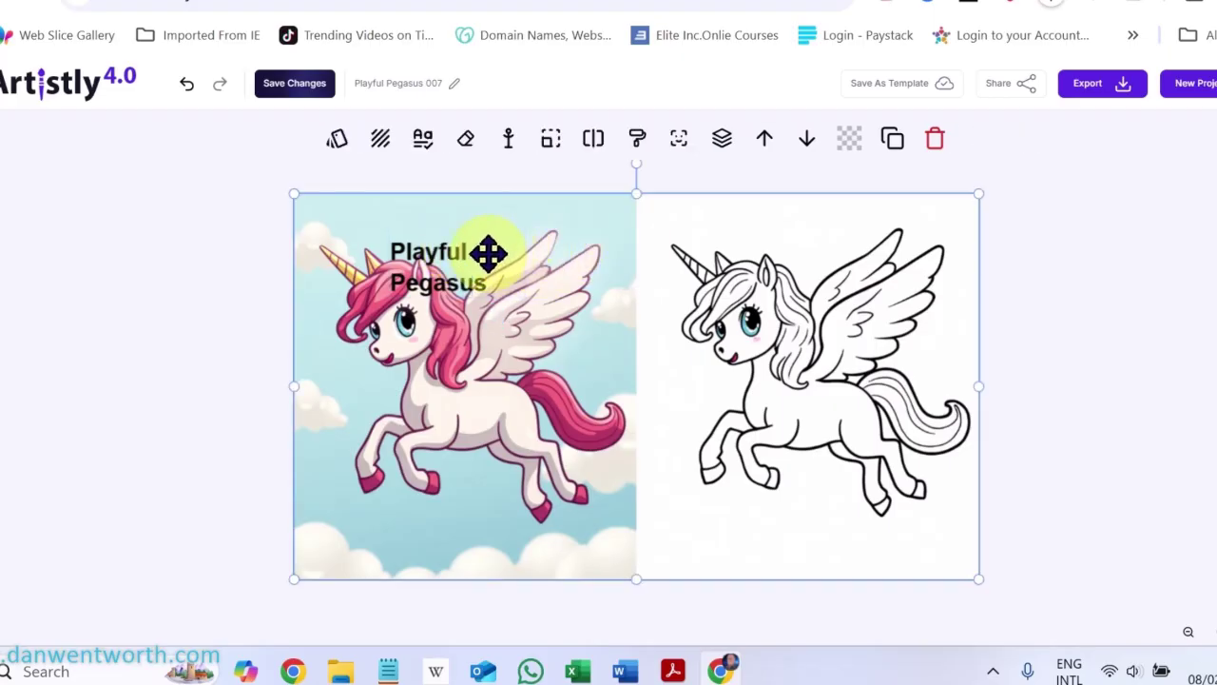
left_click(429, 258)
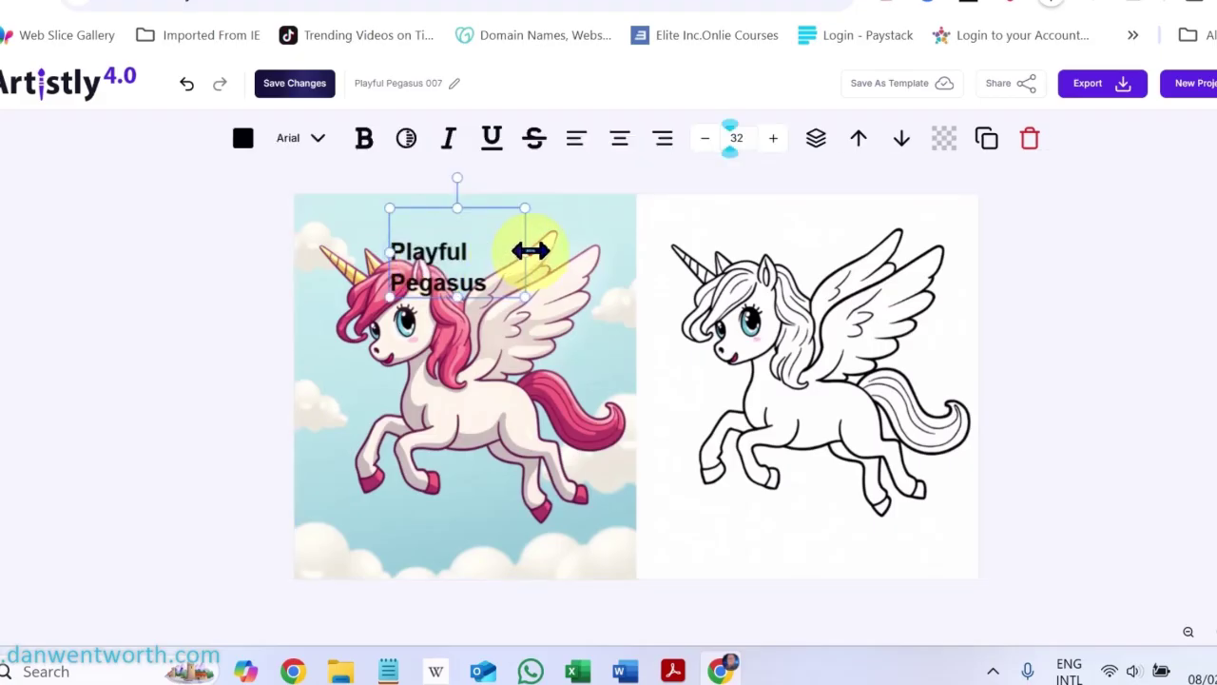
left_click_drag(529, 251, 584, 250)
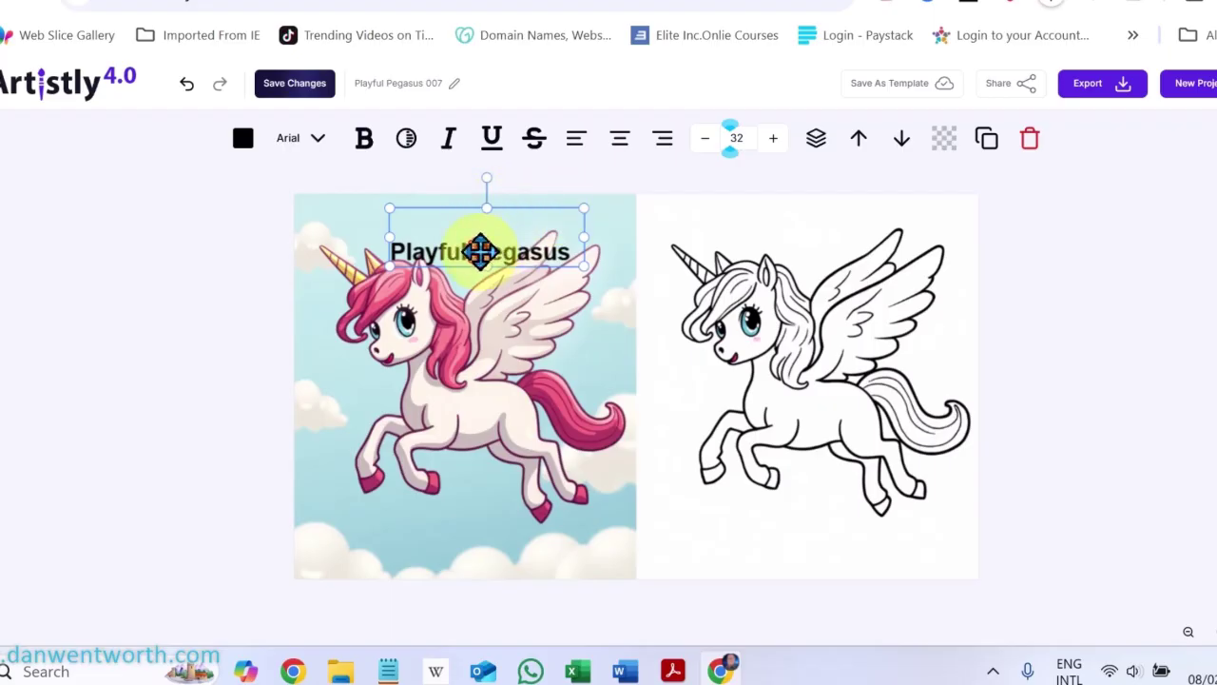
left_click_drag(480, 250, 471, 210)
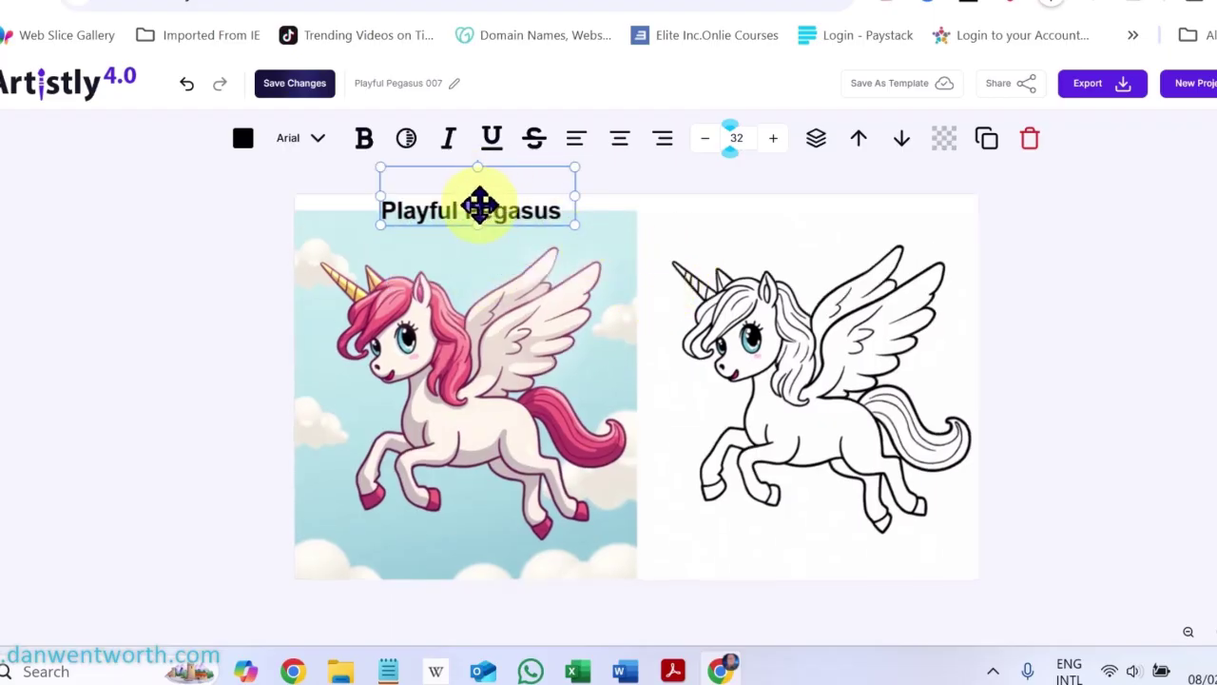
left_click(478, 207)
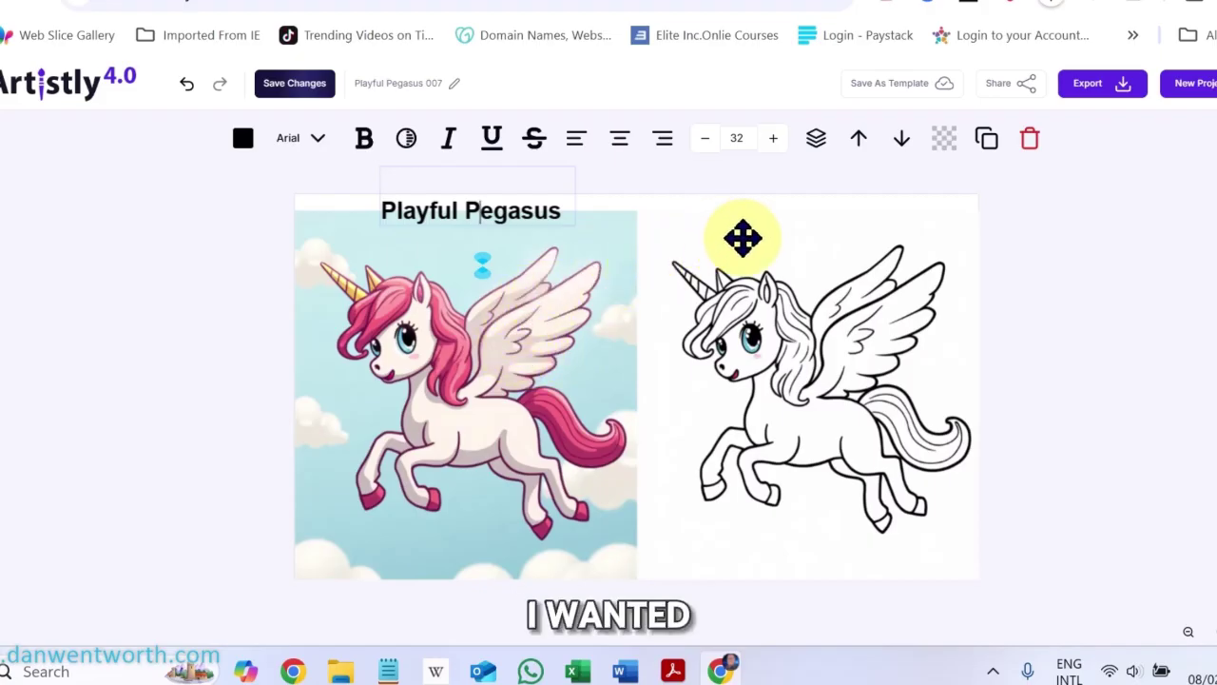
- Nudge the pegasus picture left and down, then shrink the title slightly
left_click(767, 240)
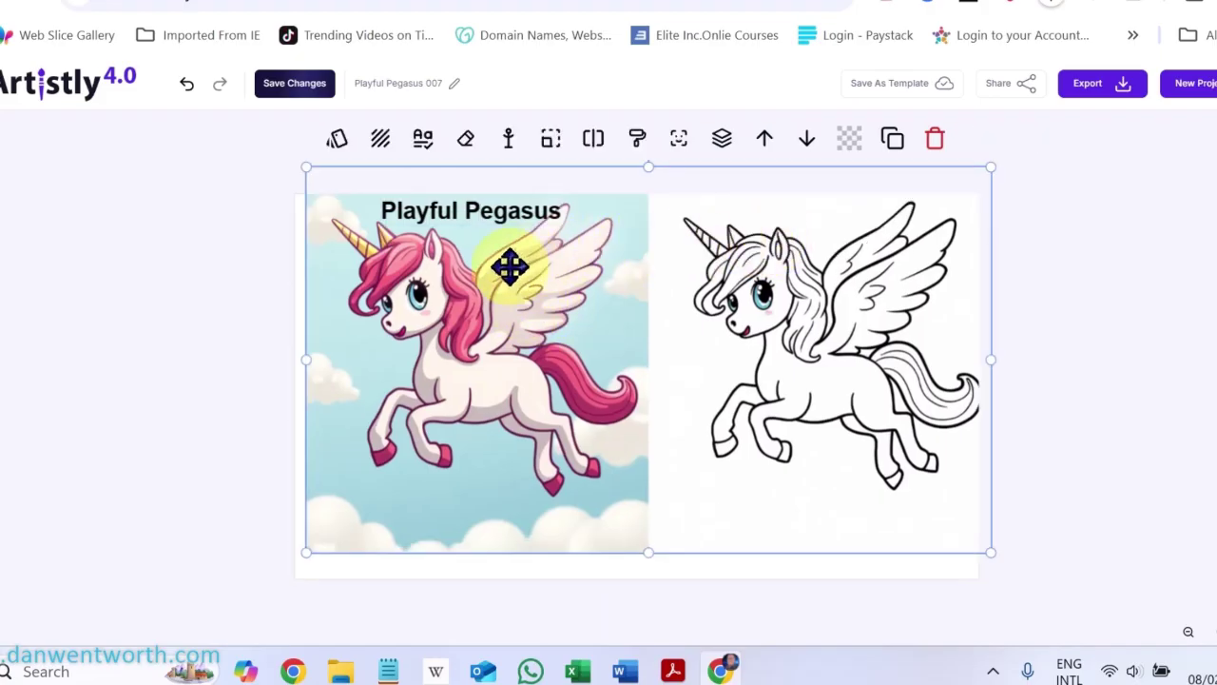
left_click_drag(484, 282, 470, 305)
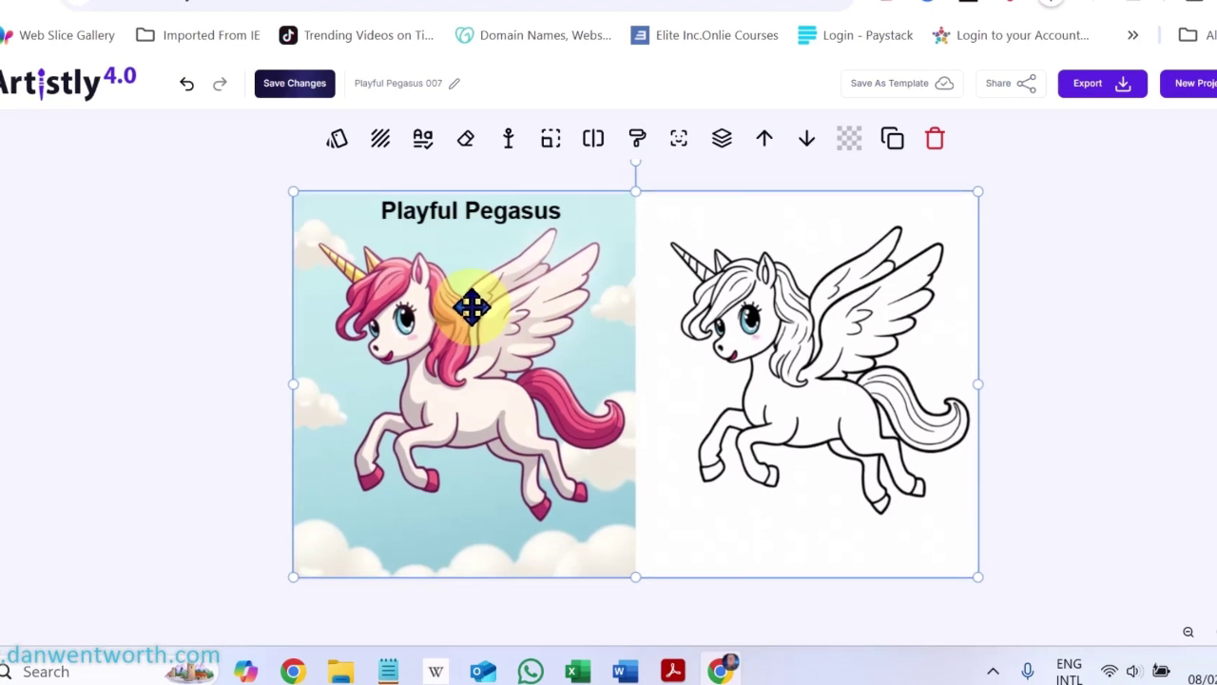
left_click(468, 215)
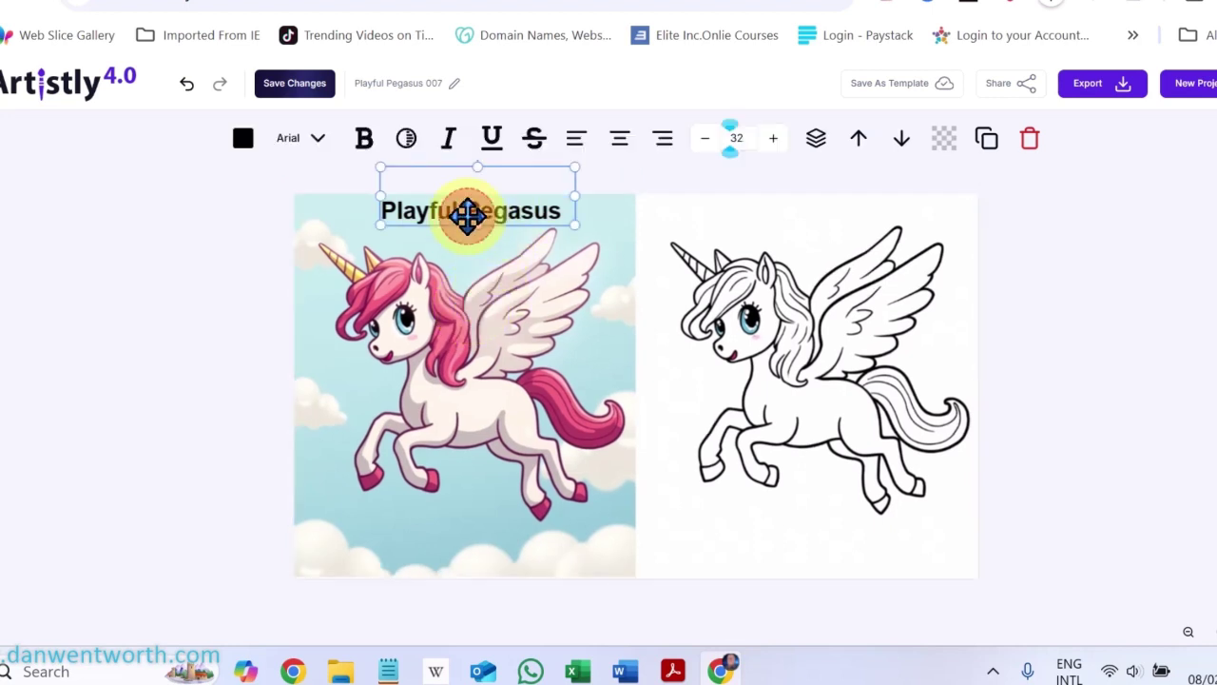
left_click_drag(573, 163, 560, 193)
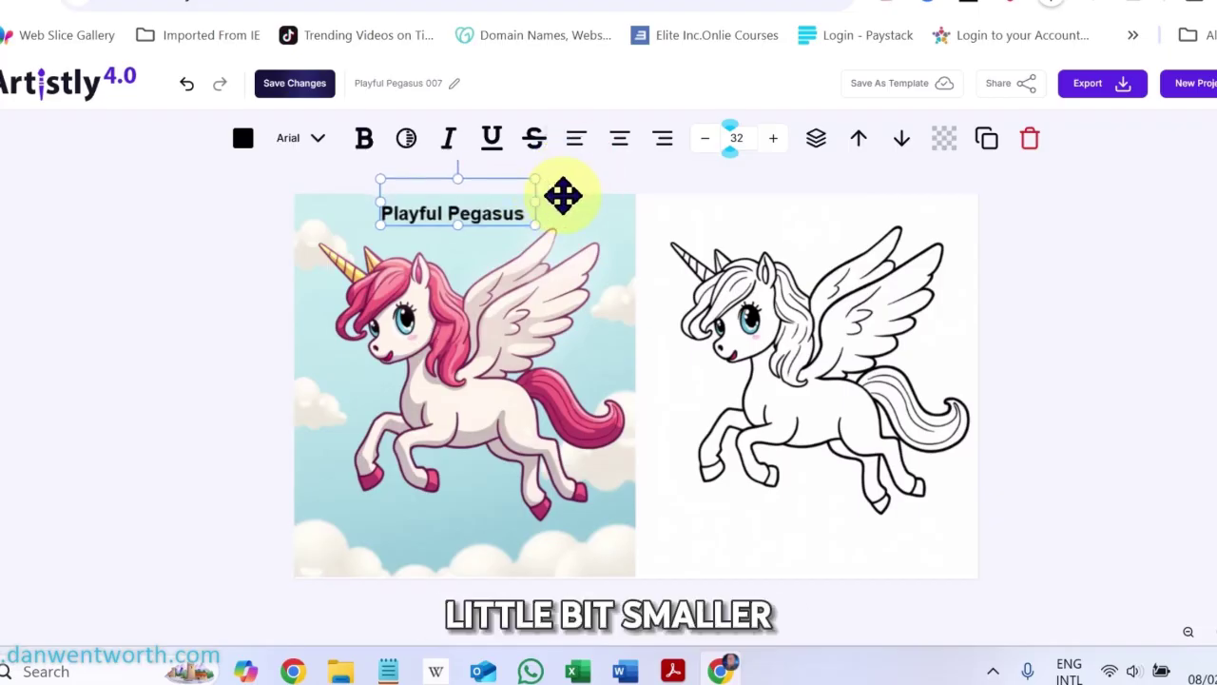
left_click(1061, 245)
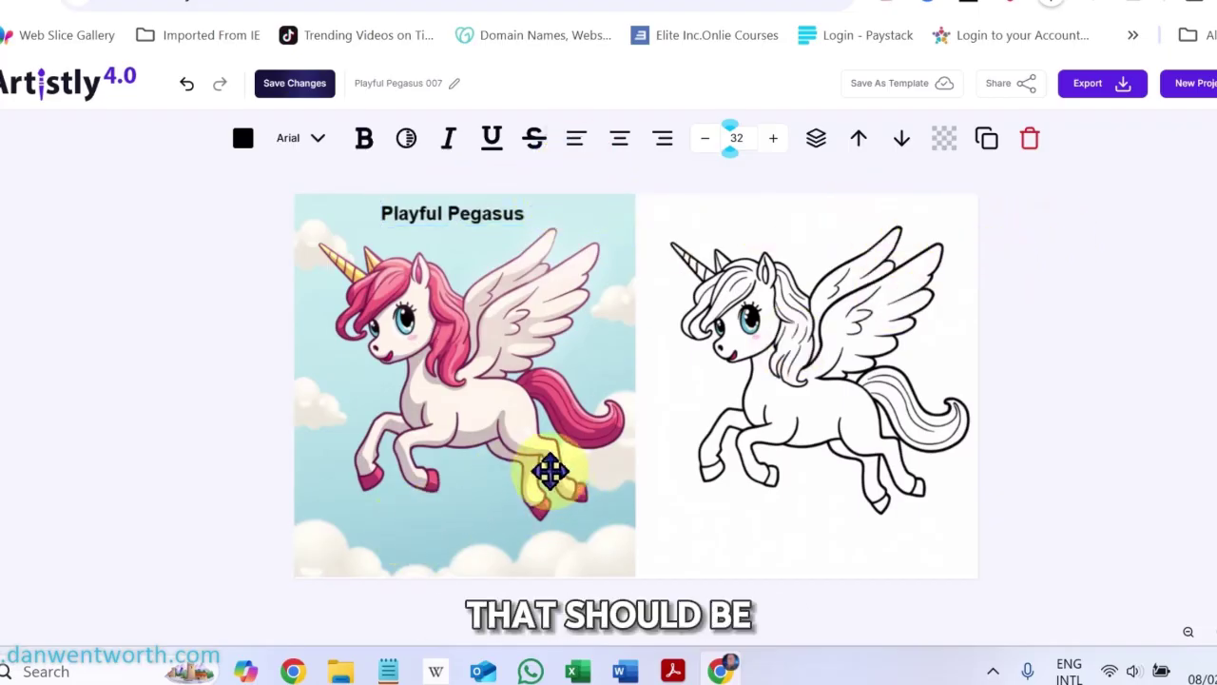
left_click(695, 348)
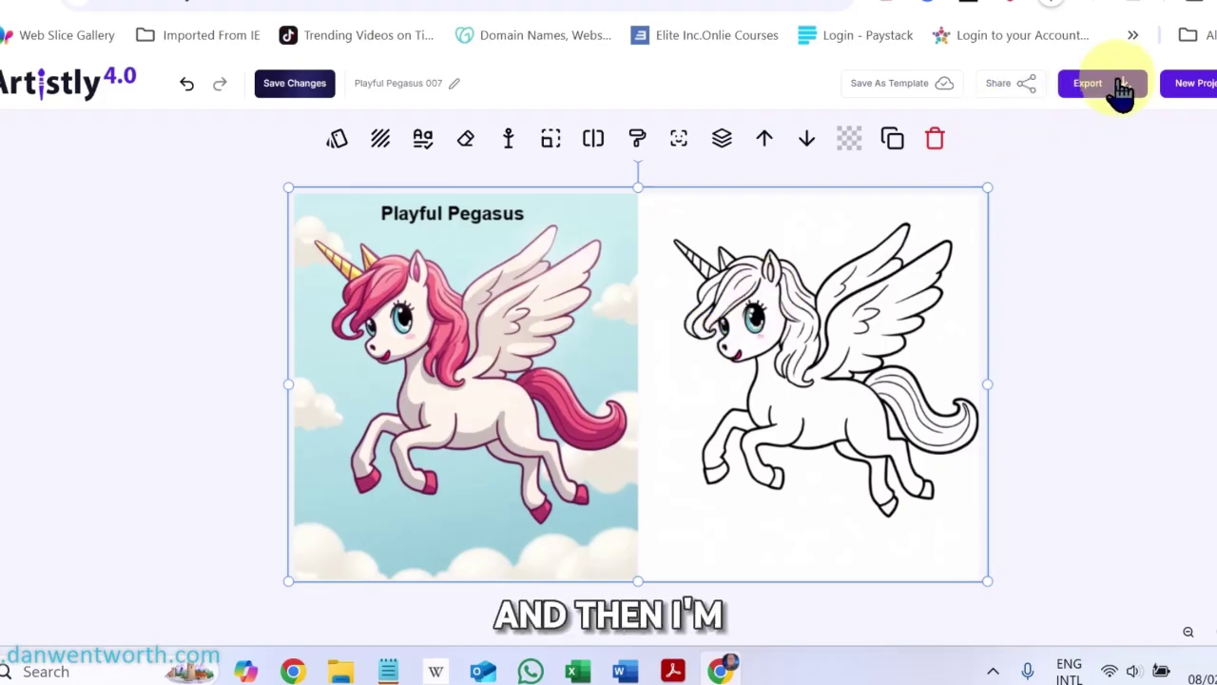
- Save the pegasus design and create a new Landscape 1920×1080 project
left_click(296, 85)
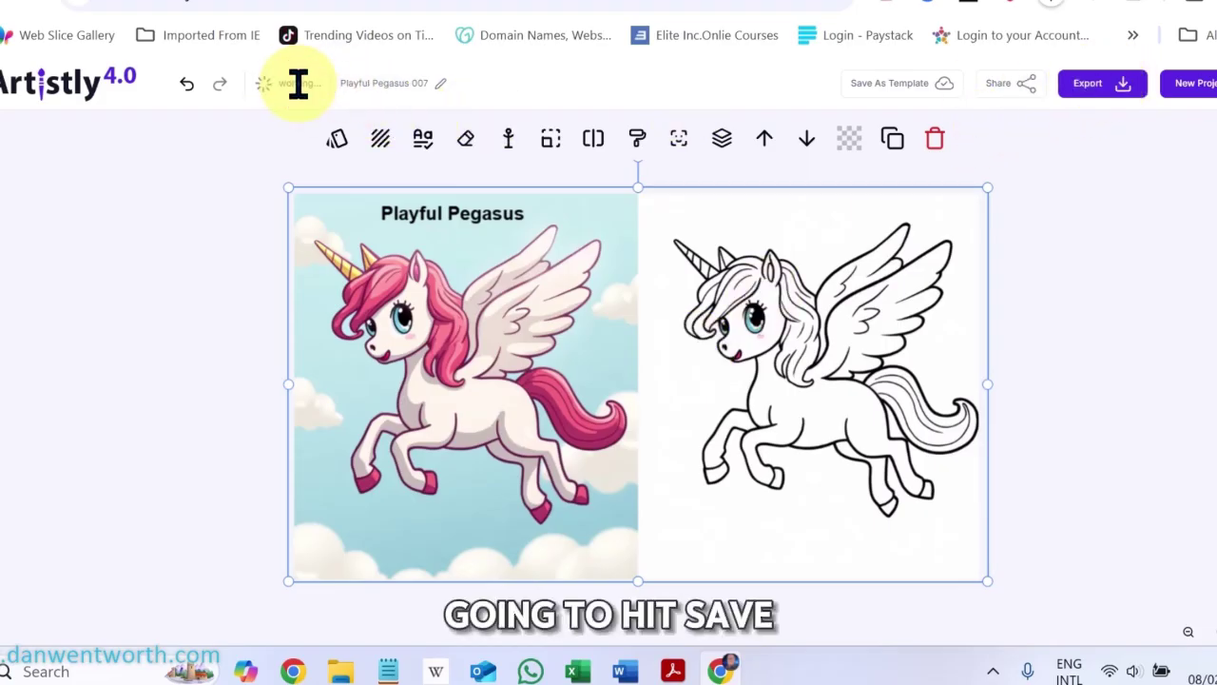
left_click(1193, 83)
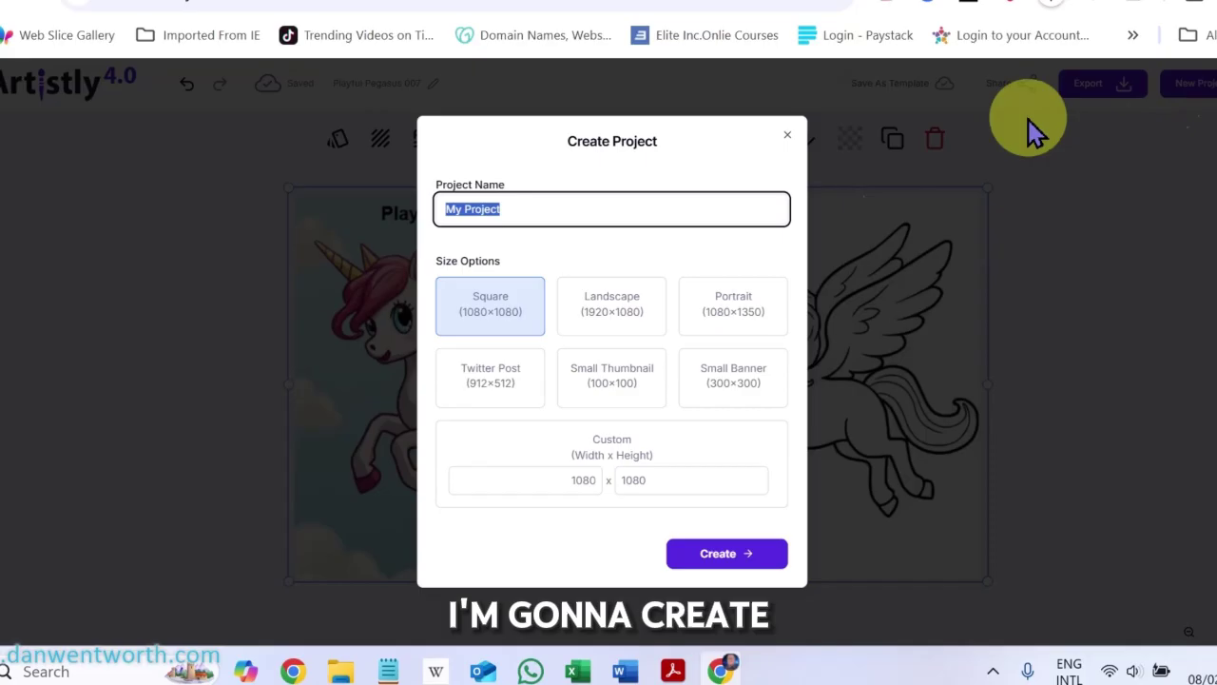
left_click(611, 302)
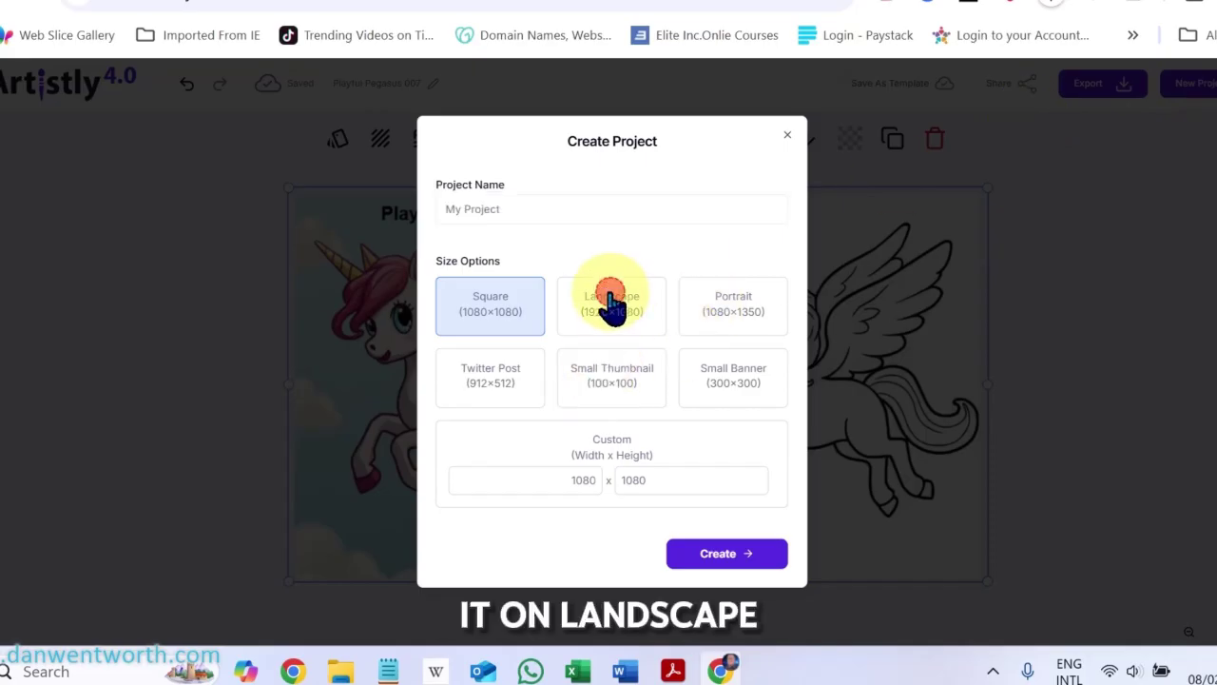
left_click(726, 557)
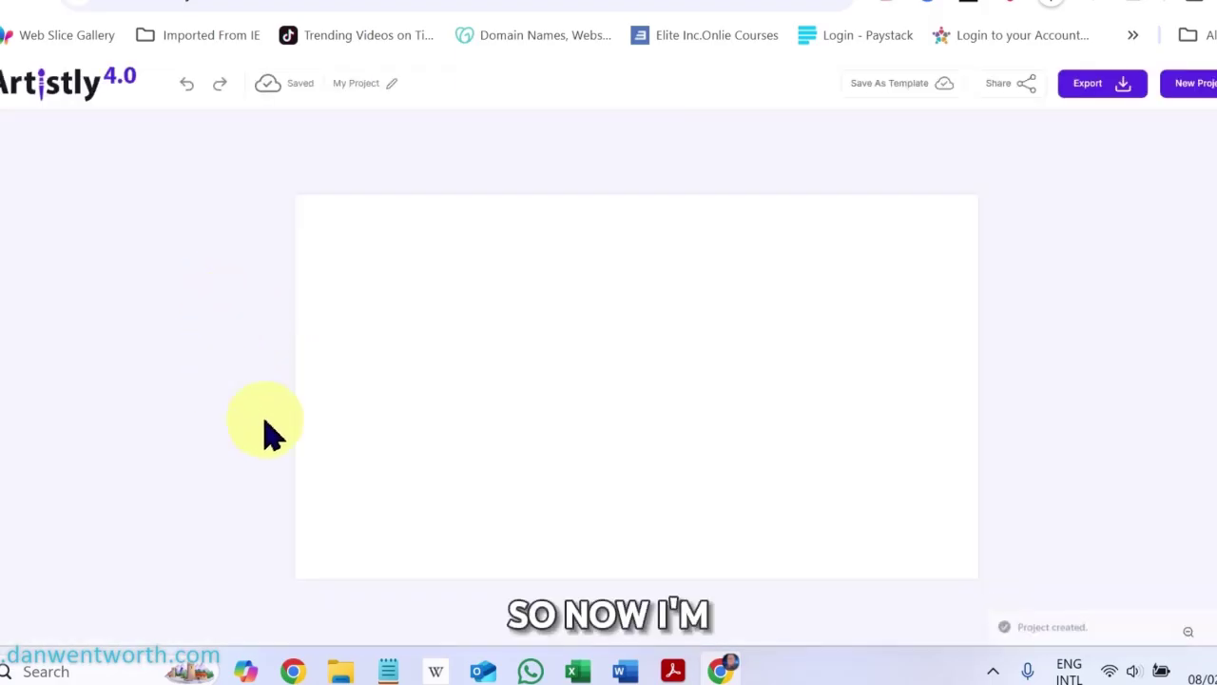
- Insert 'mirrored' after 'same' in Word's Image 8 Chimera prompt and copy the paragraph
left_click(627, 671)
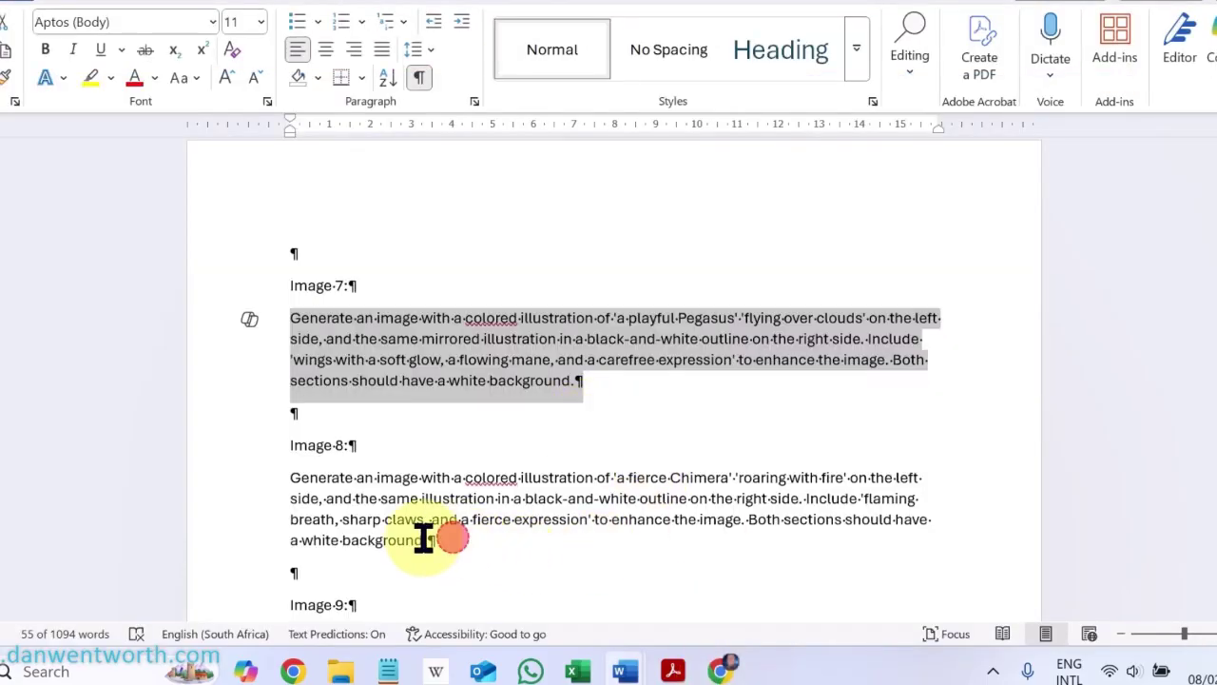
left_click_drag(422, 538, 291, 484)
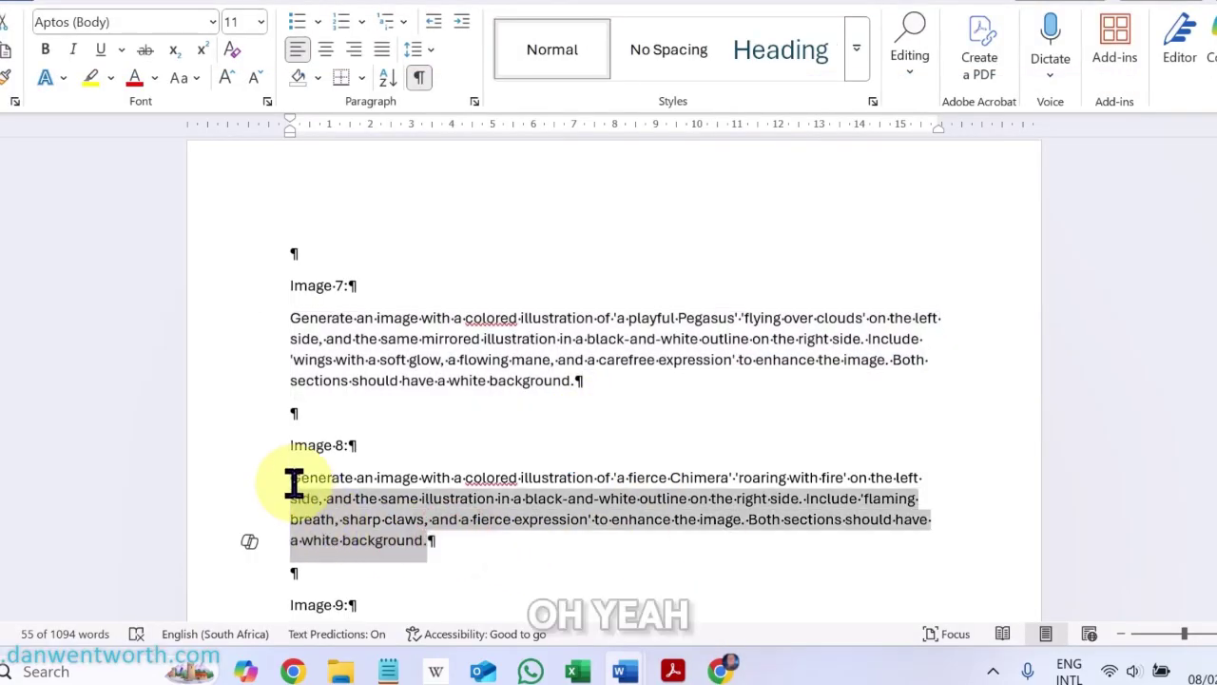
left_click(545, 498)
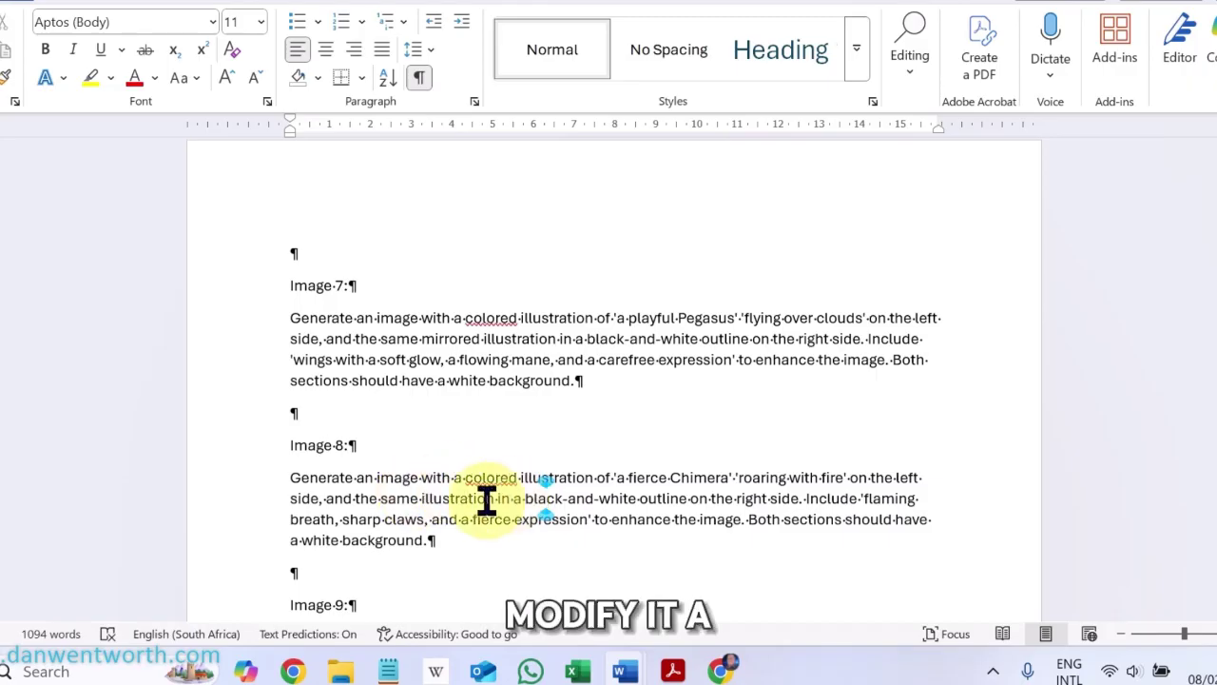
left_click(416, 496)
type("mirror")
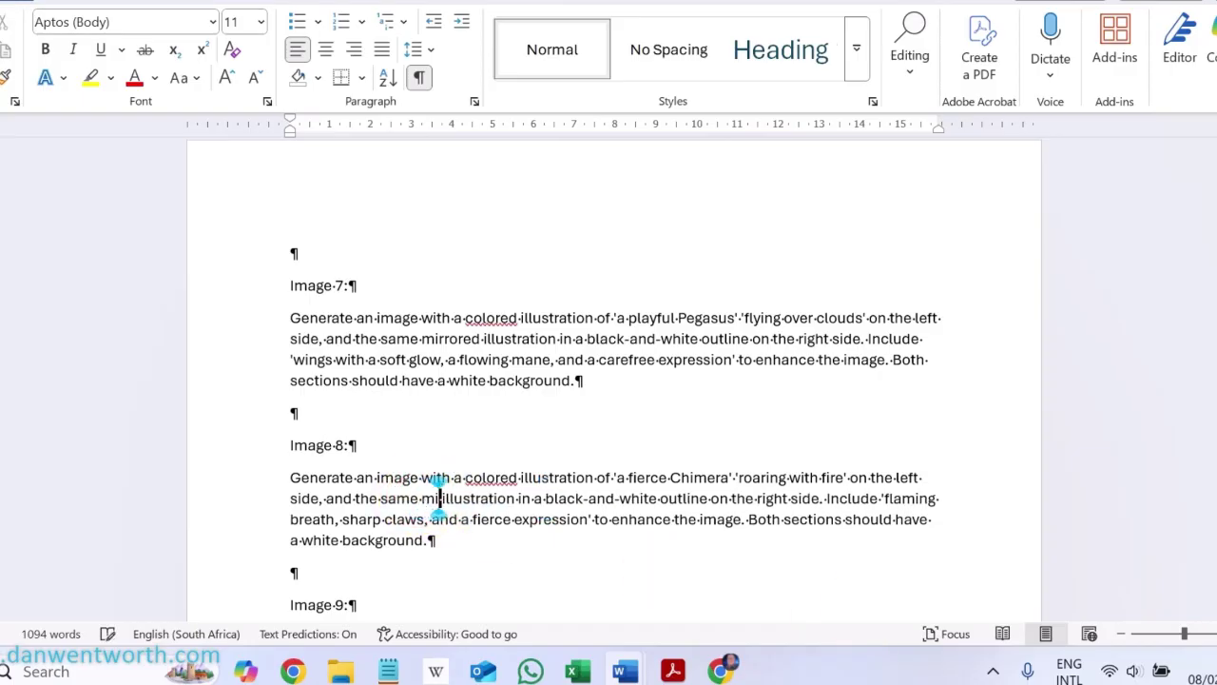
type("ed")
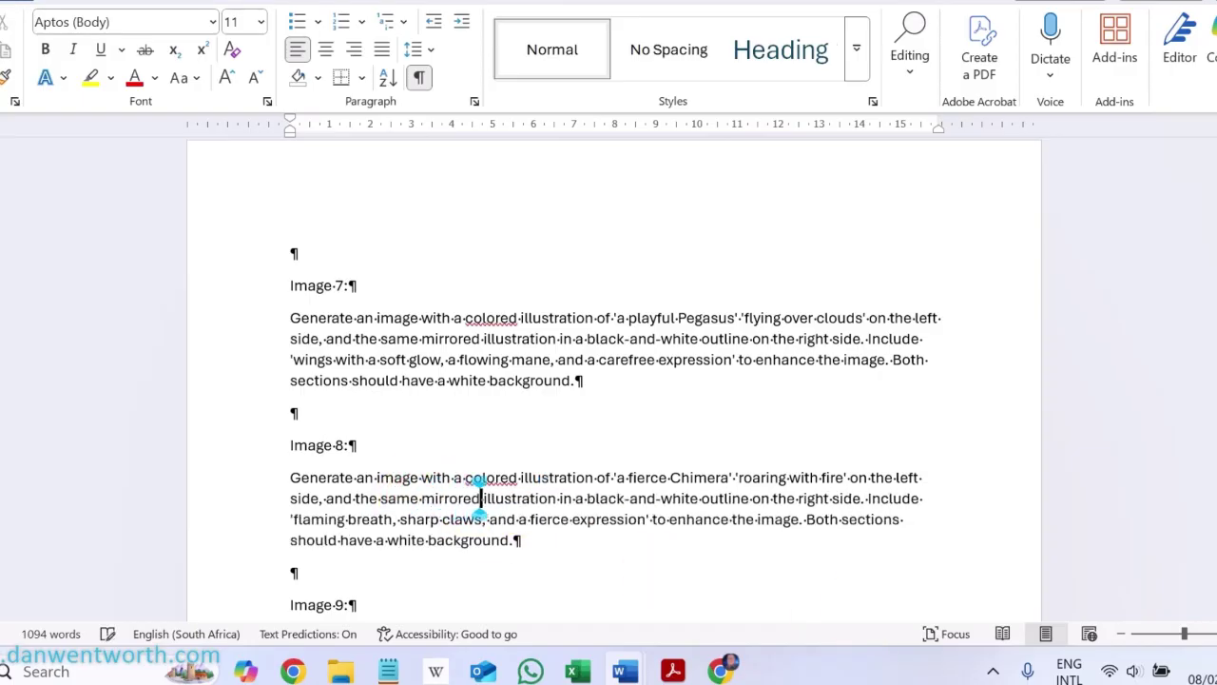
left_click(788, 557)
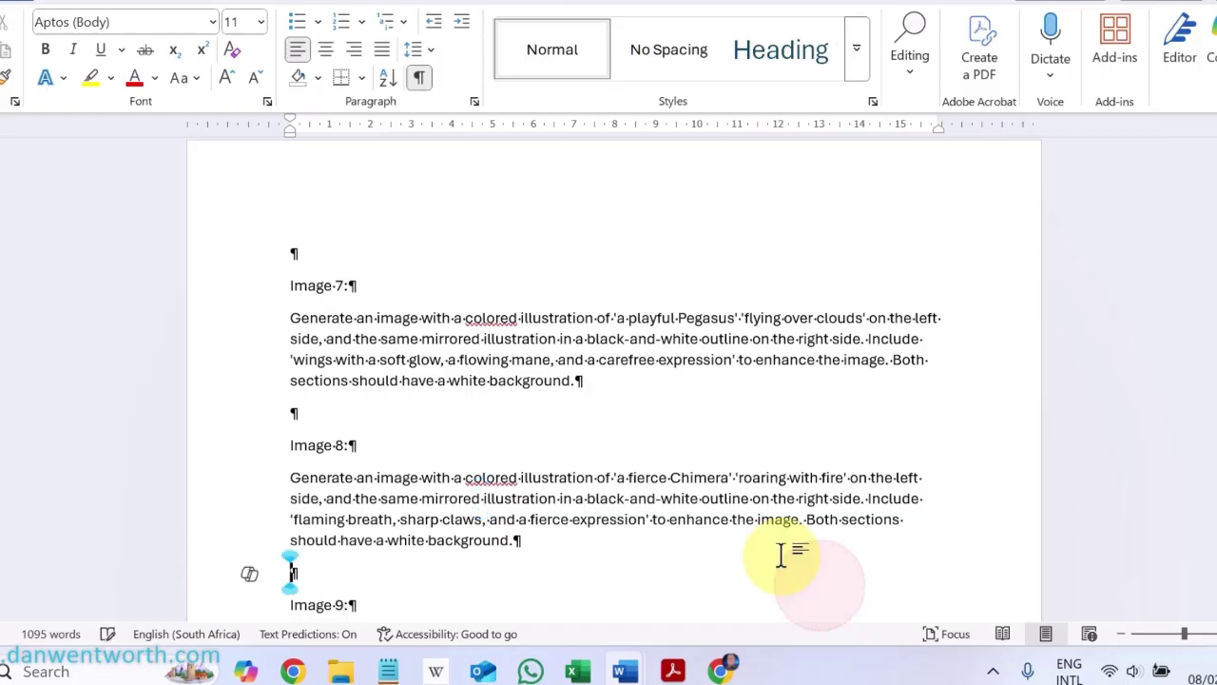
left_click_drag(532, 544, 288, 475)
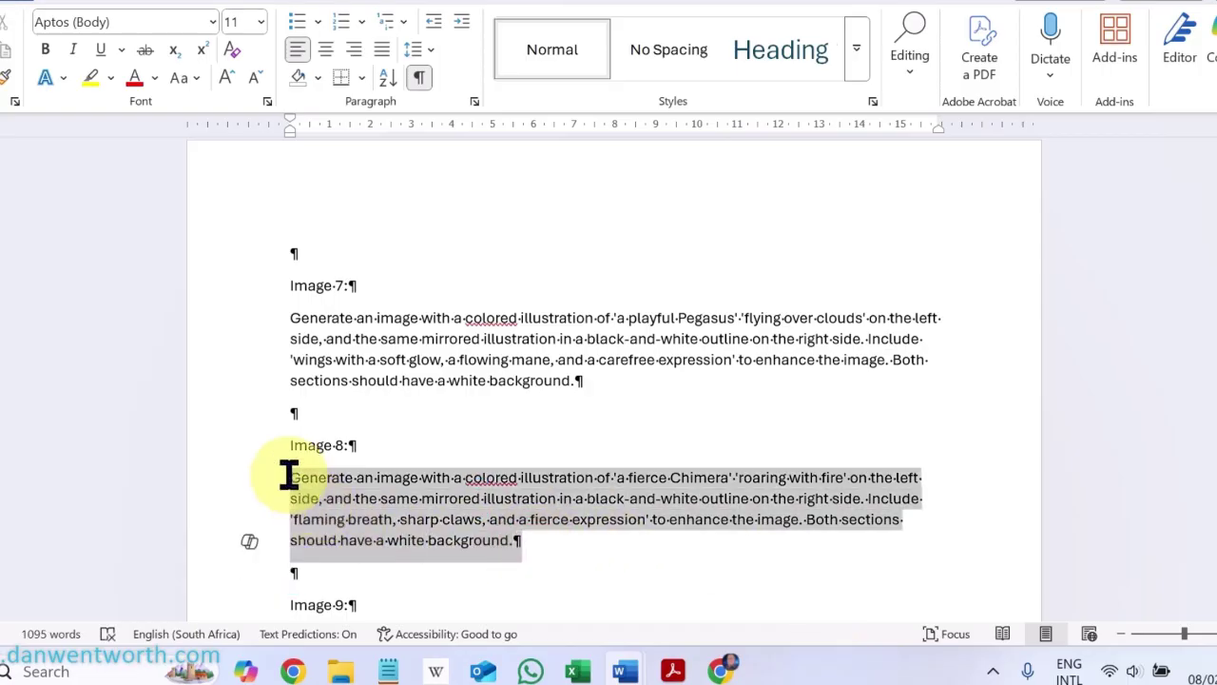
right_click(399, 505)
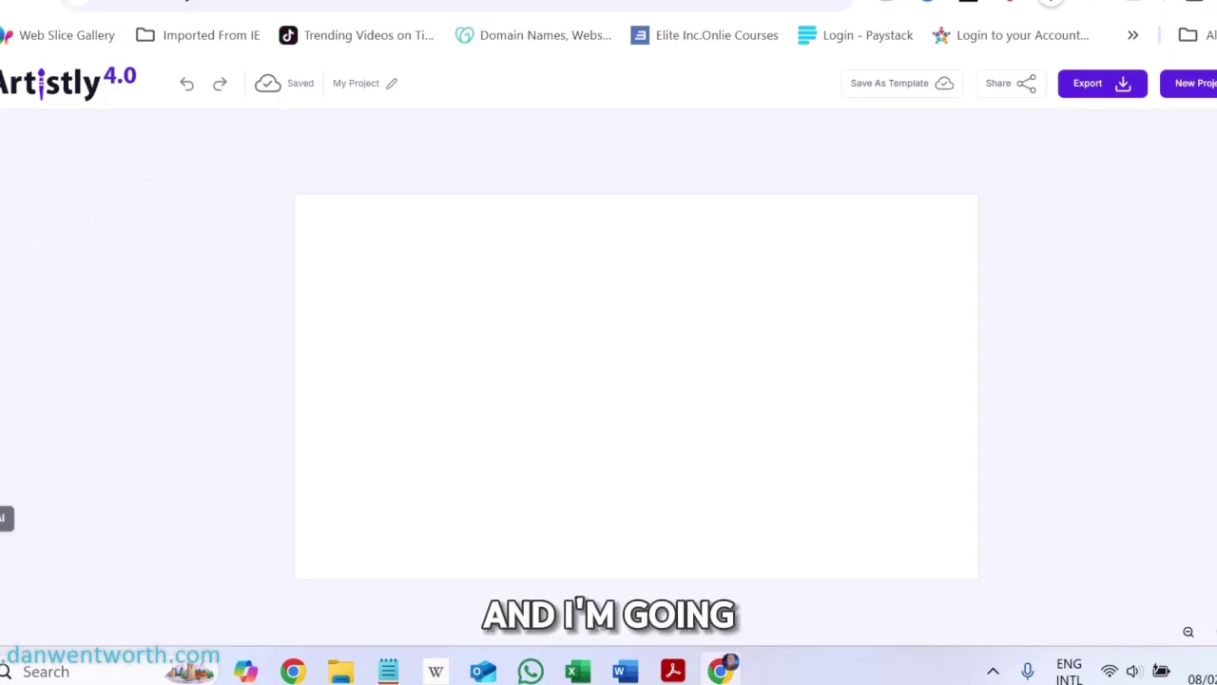
- Paste the fierce Chimera prompt into the AI image generator's prompt box
left_click(1, 552)
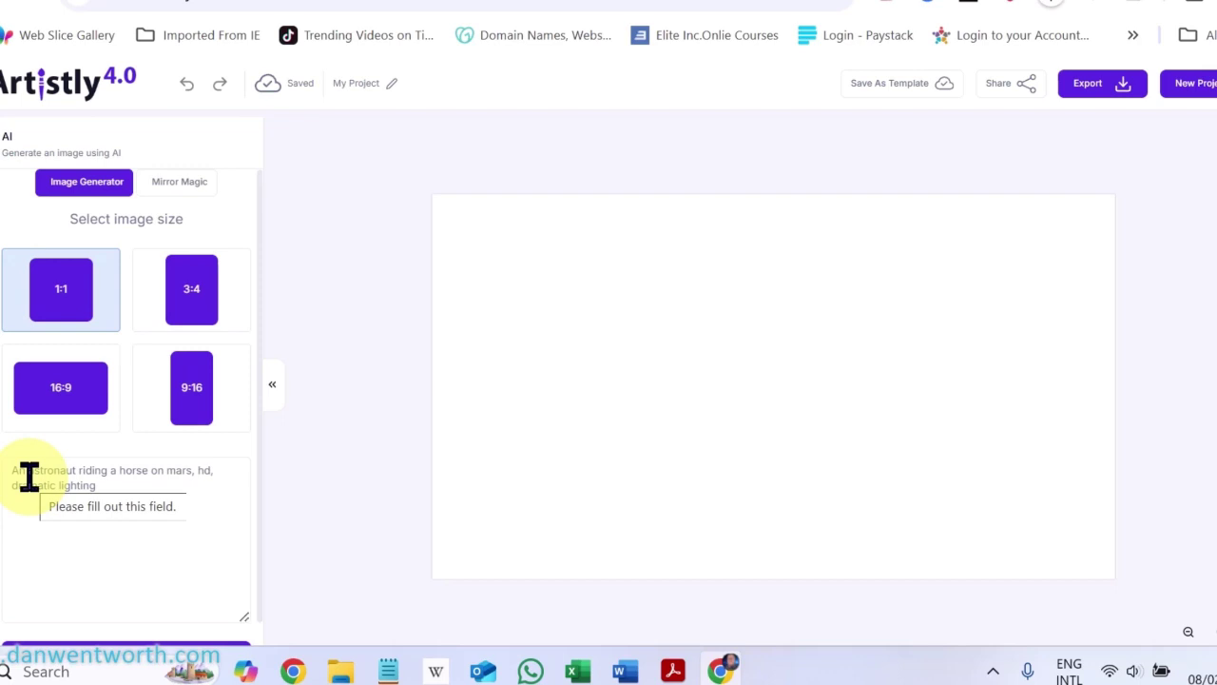
left_click(30, 476)
right_click(30, 476)
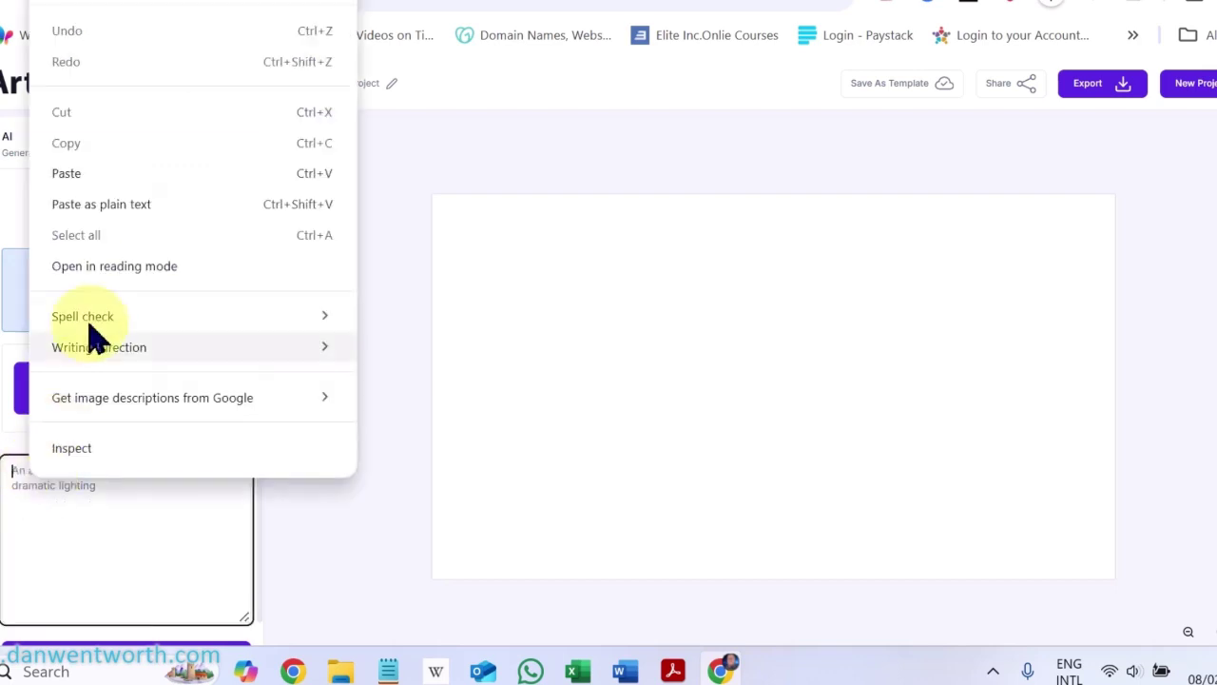
left_click(107, 174)
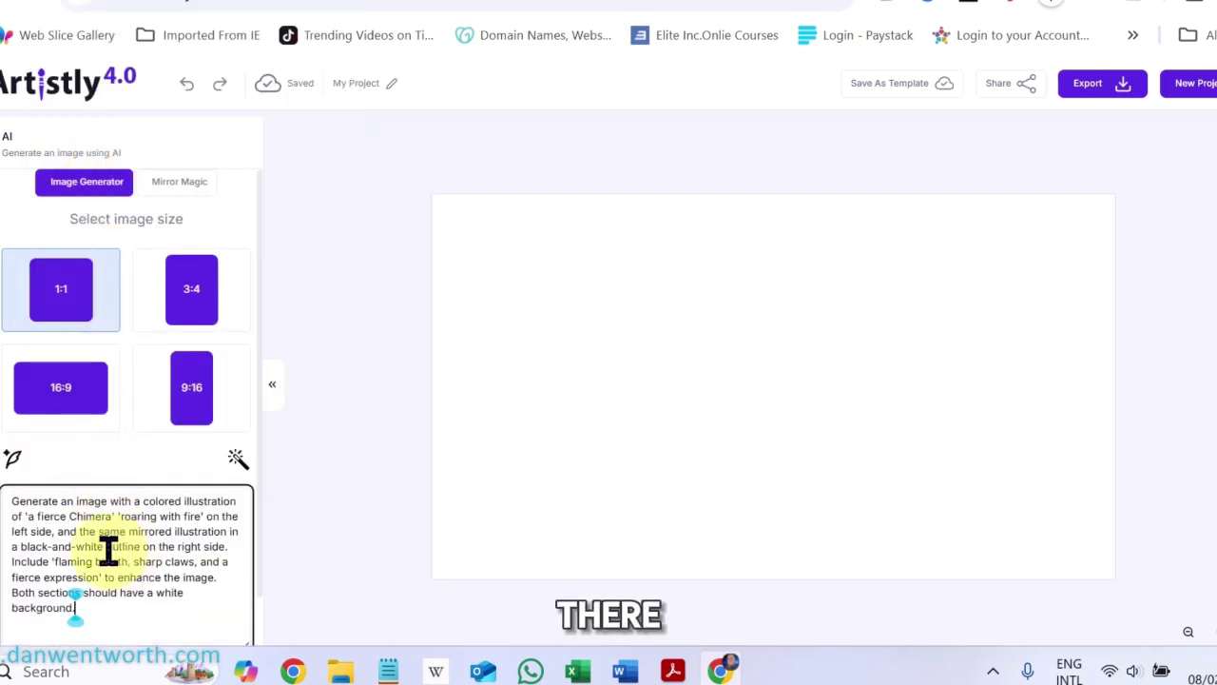
- Rename the project from 'My Project' to 'Fierce Chimera 008' and save
left_click(394, 84)
left_click_drag(407, 84, 340, 83)
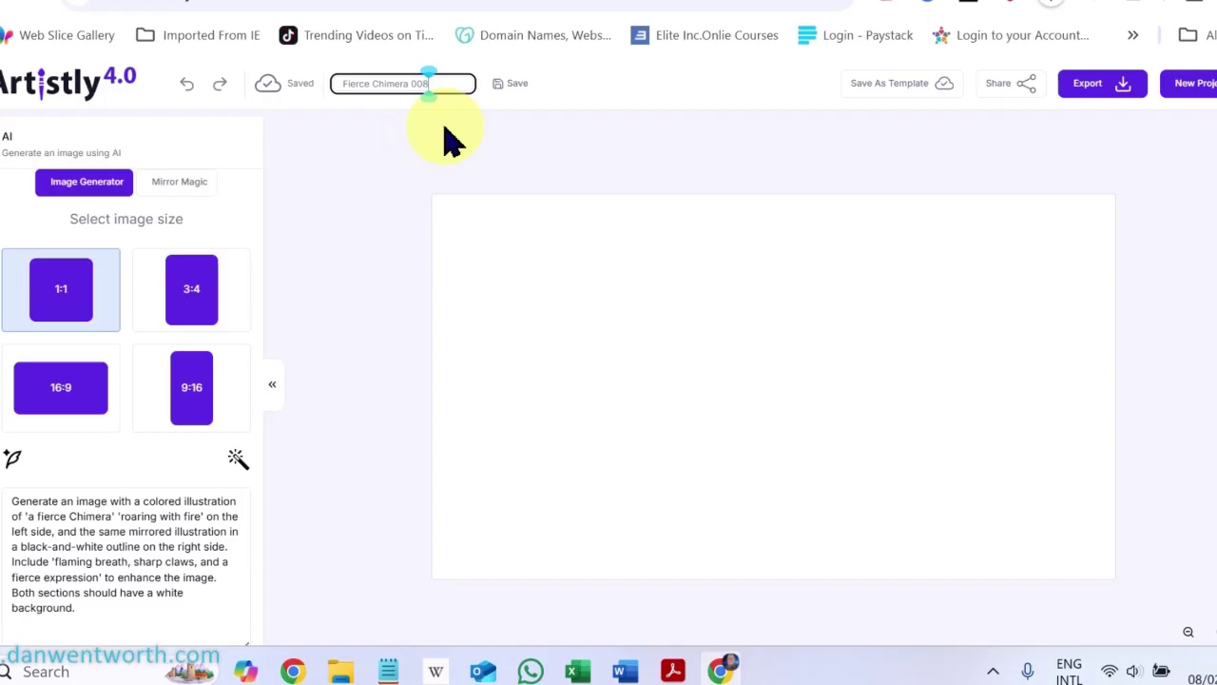
left_click(514, 85)
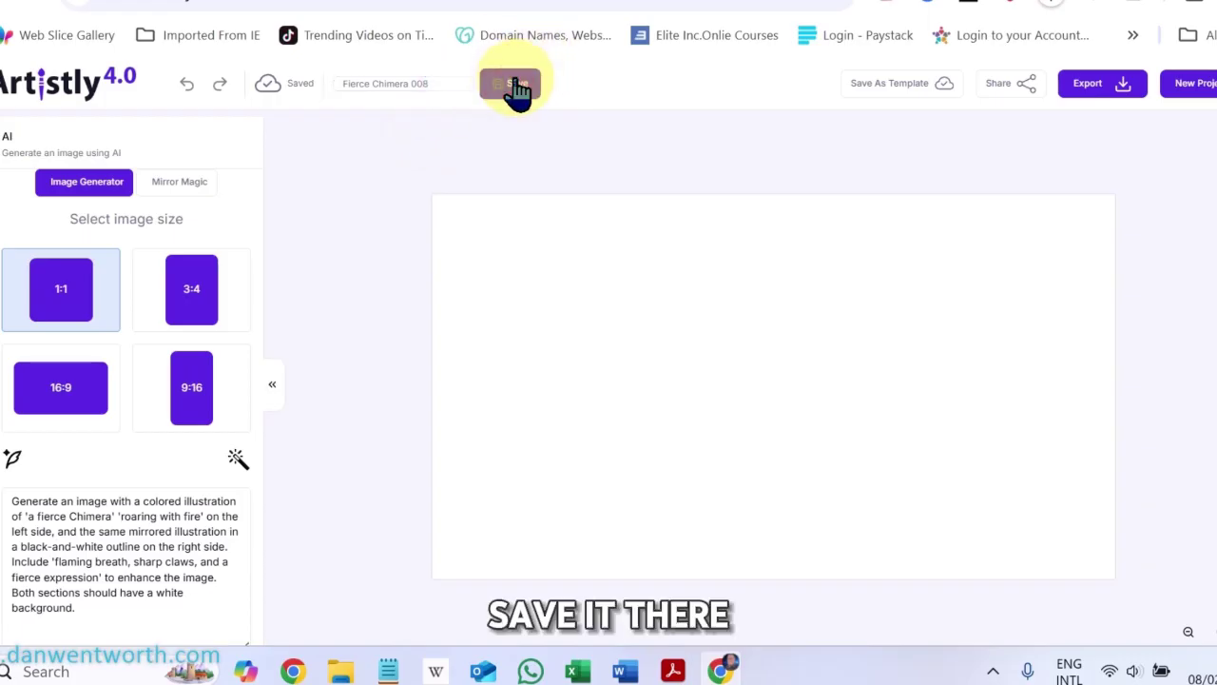
- Generate the coloured Chimera beside its outline twin from the pasted prompt
scroll(105, 499, "down", 2)
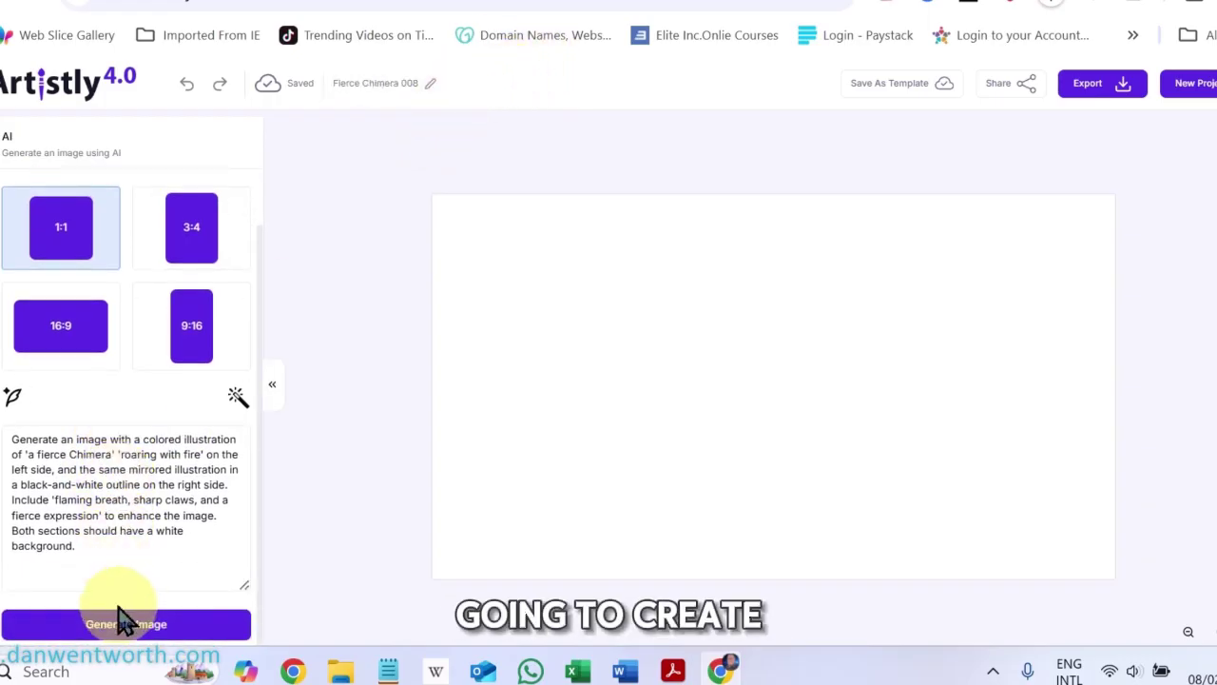
left_click(122, 620)
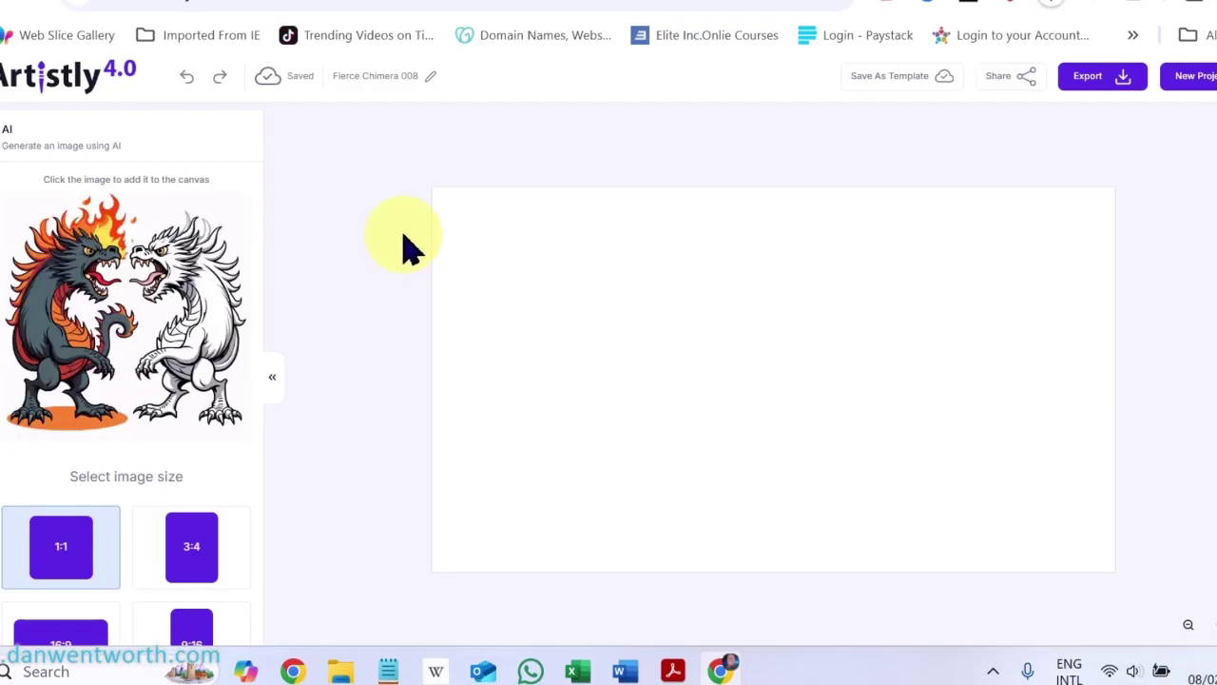
- Switch the AI image size to 16:9 and delete the square Chimera image from the canvas
left_click(122, 278)
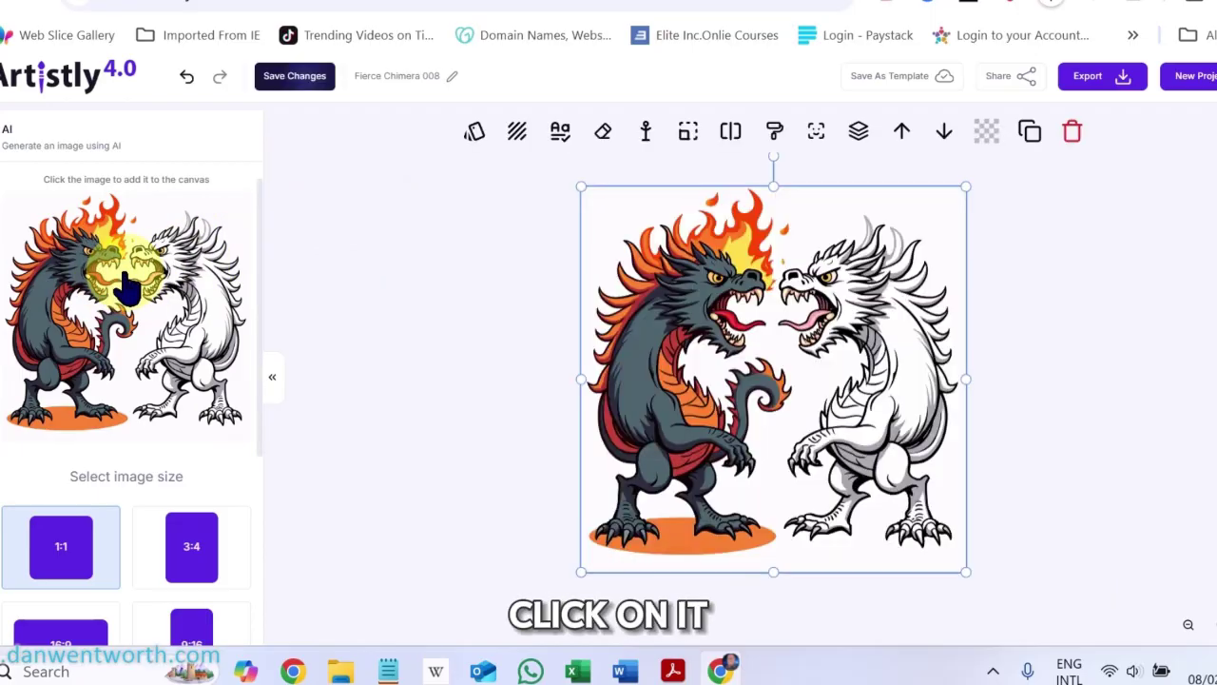
scroll(124, 275, "down", 3)
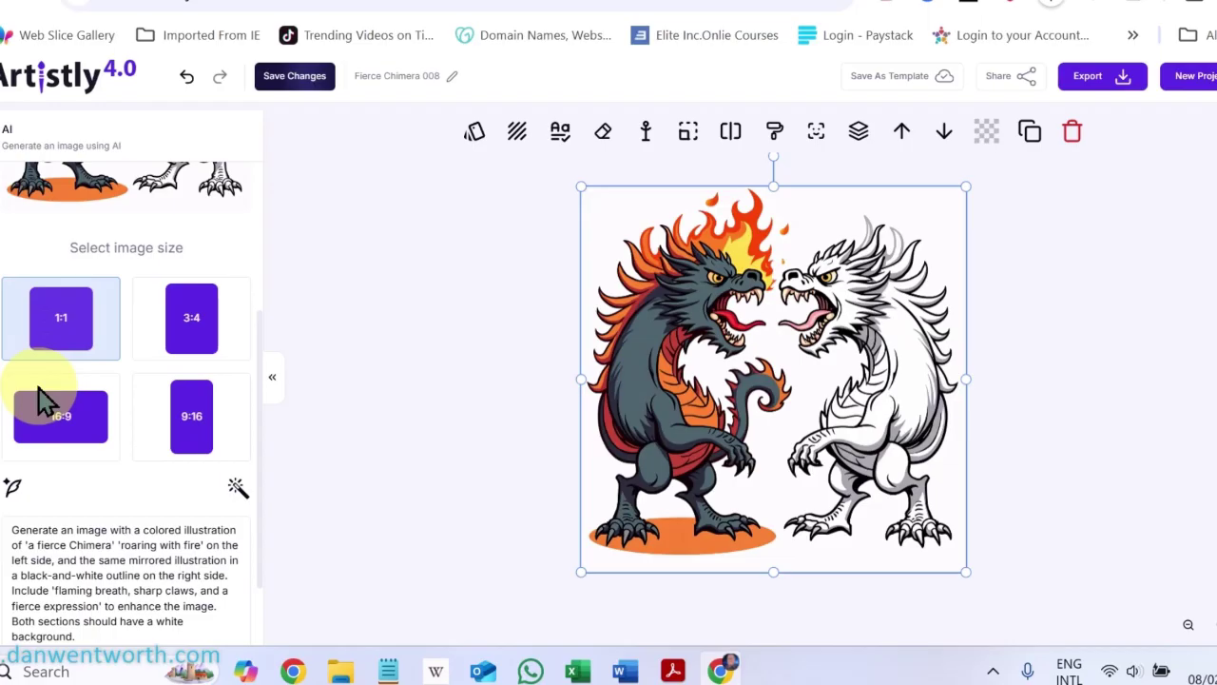
left_click(57, 418)
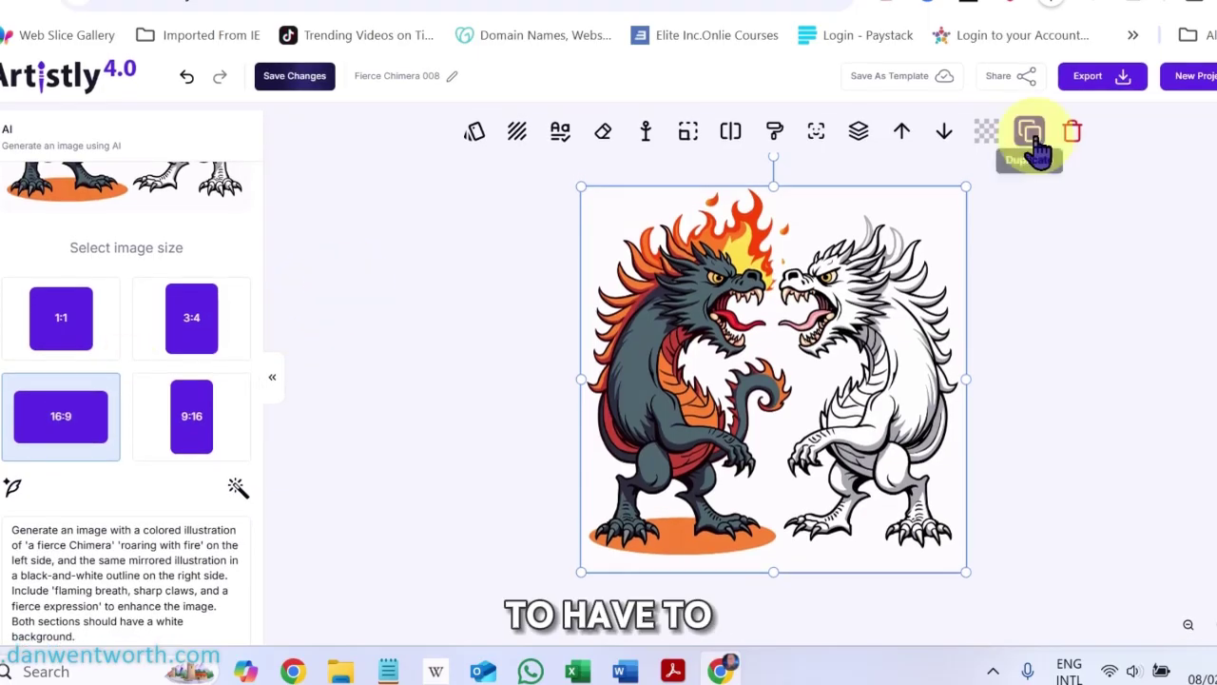
left_click(1073, 133)
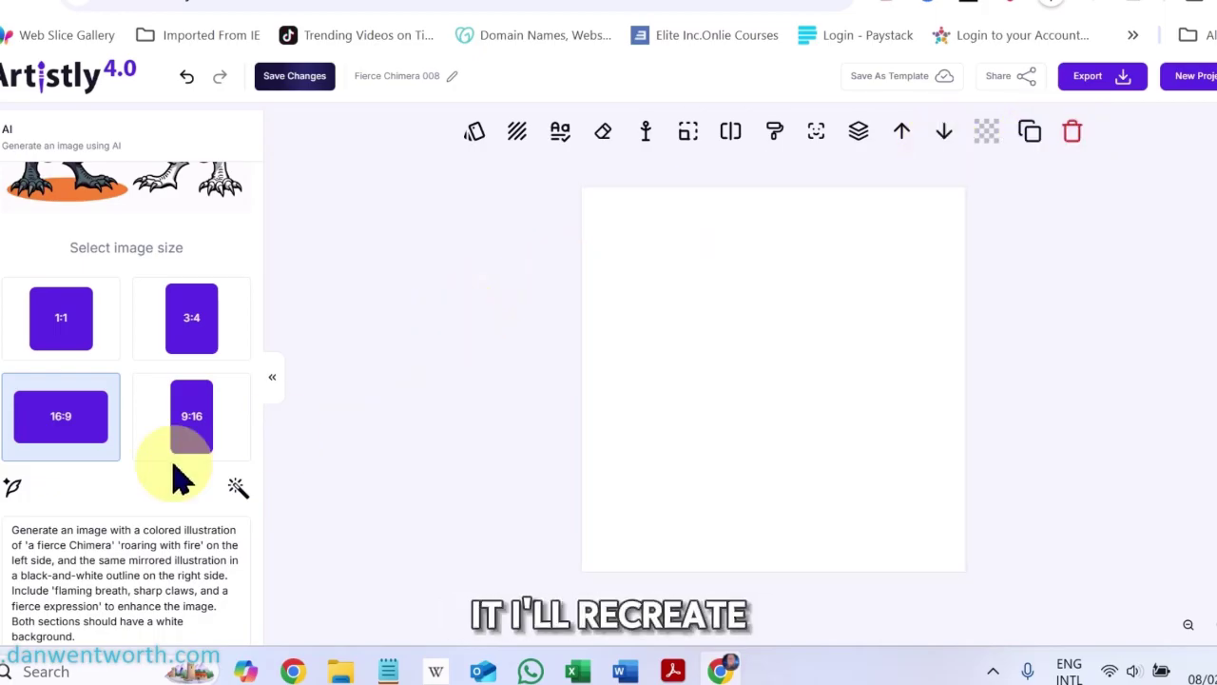
- Generate the 16:9 Chimera image and place it on the canvas
scroll(84, 460, "down", 1)
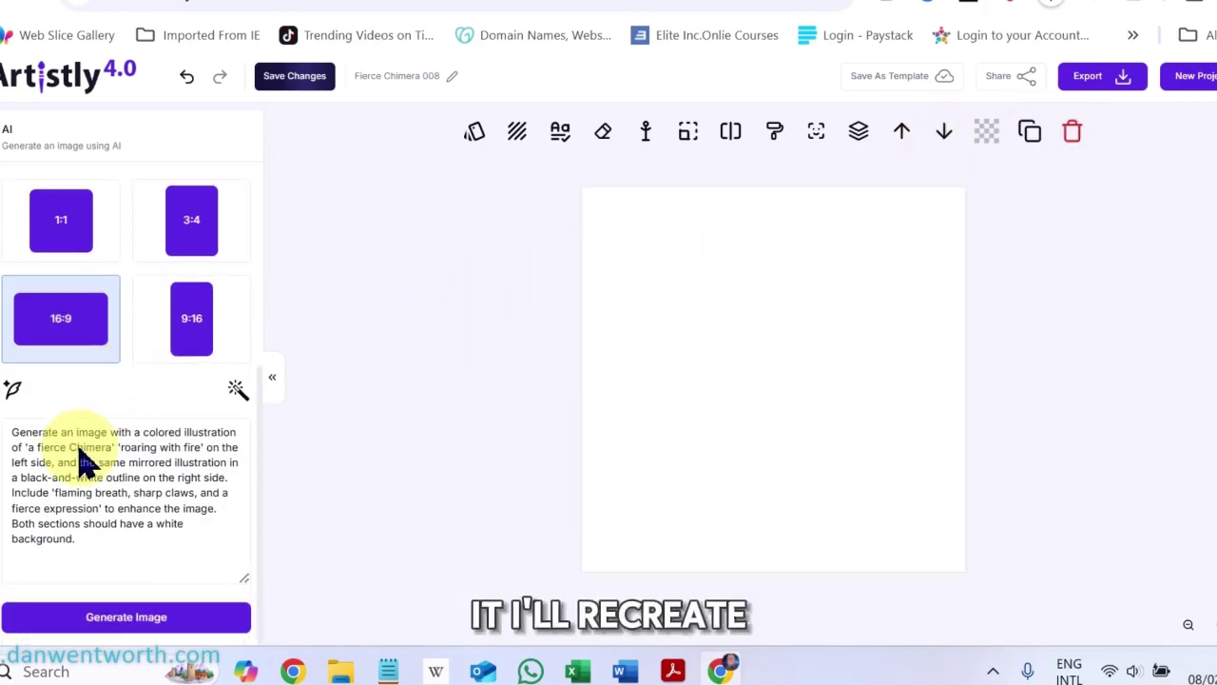
left_click(103, 620)
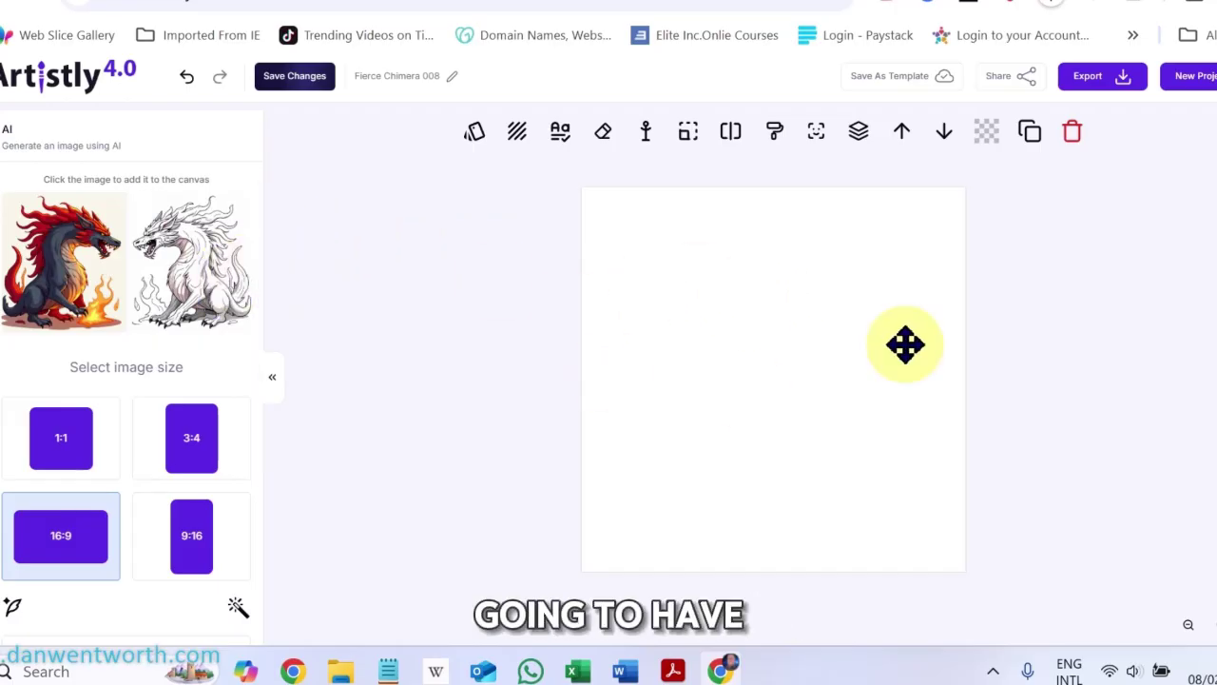
left_click(85, 245)
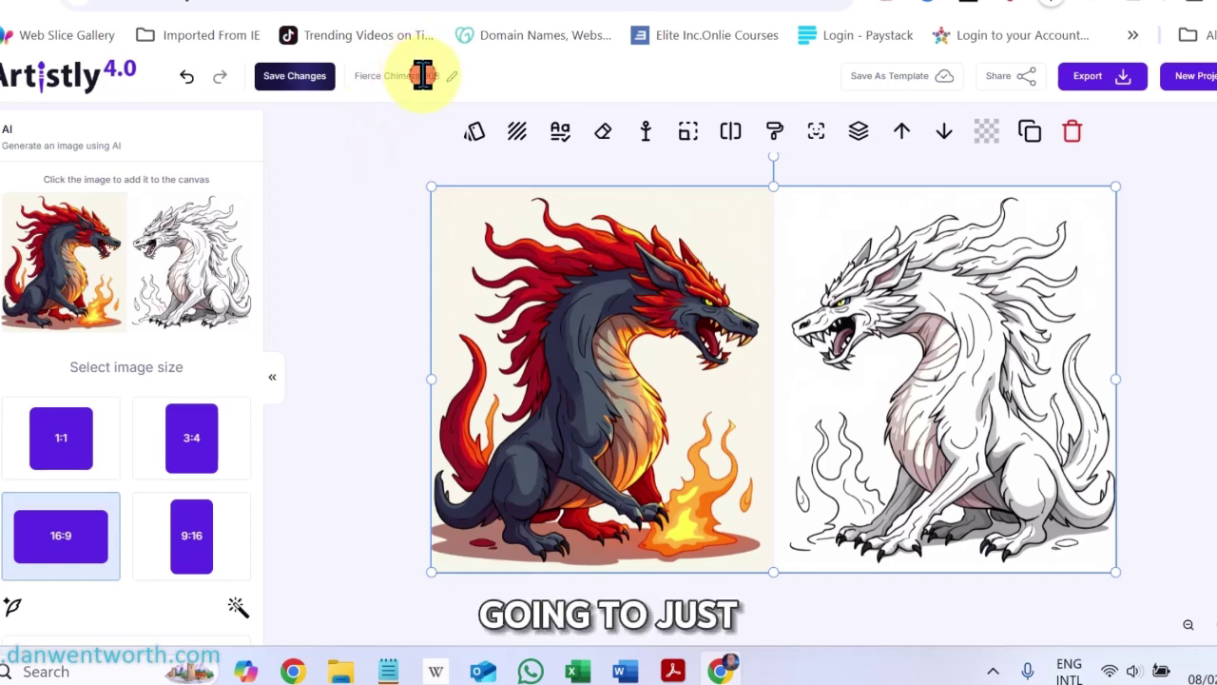
- Copy 'Fierce Chimera' from the project name and paste it over a new subheading
left_click_drag(422, 76, 359, 75)
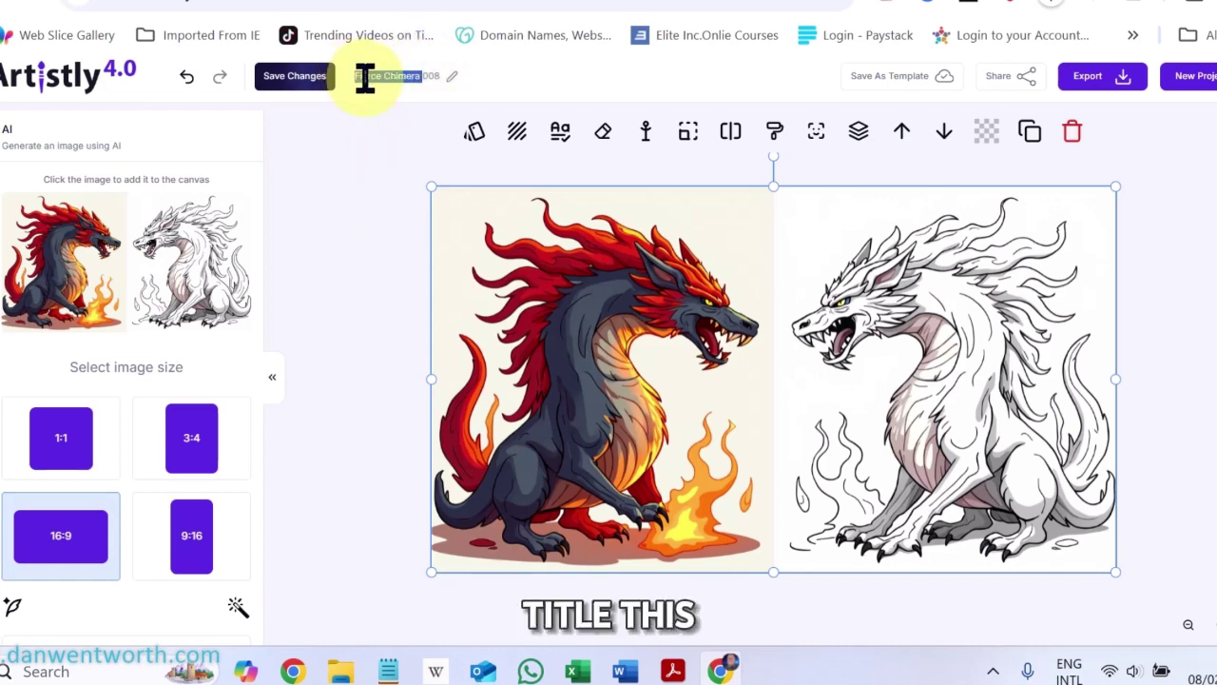
right_click(363, 78)
left_click(435, 107)
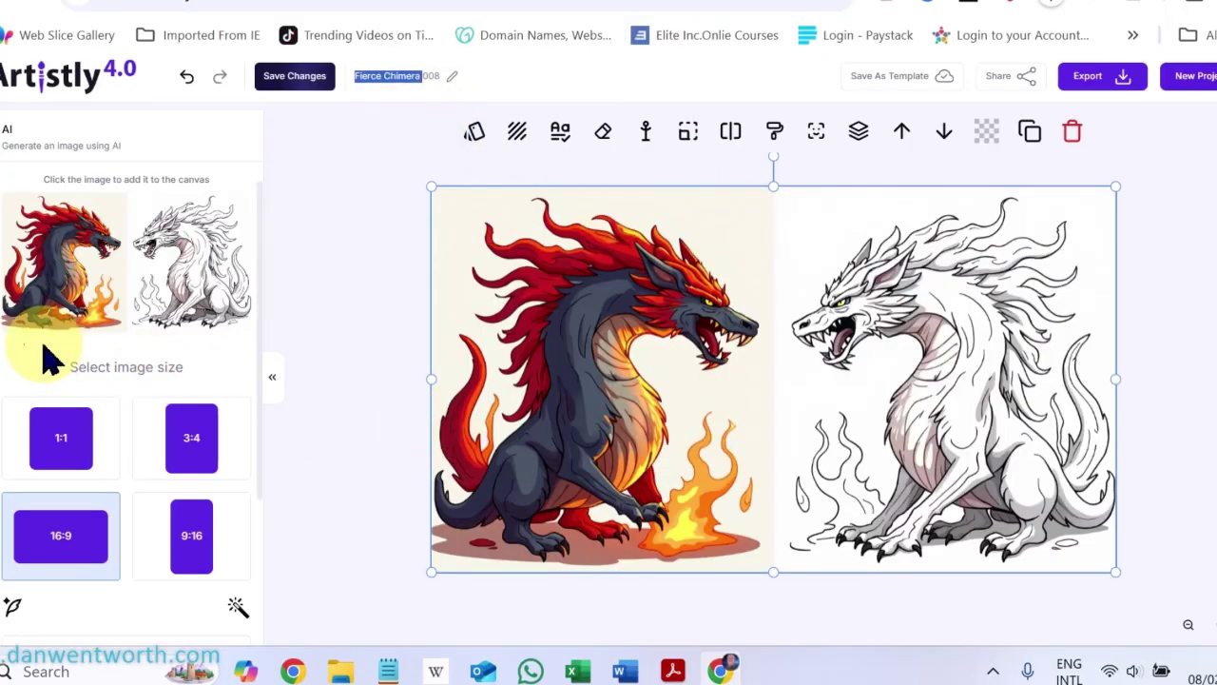
left_click(11, 333)
left_click(110, 302)
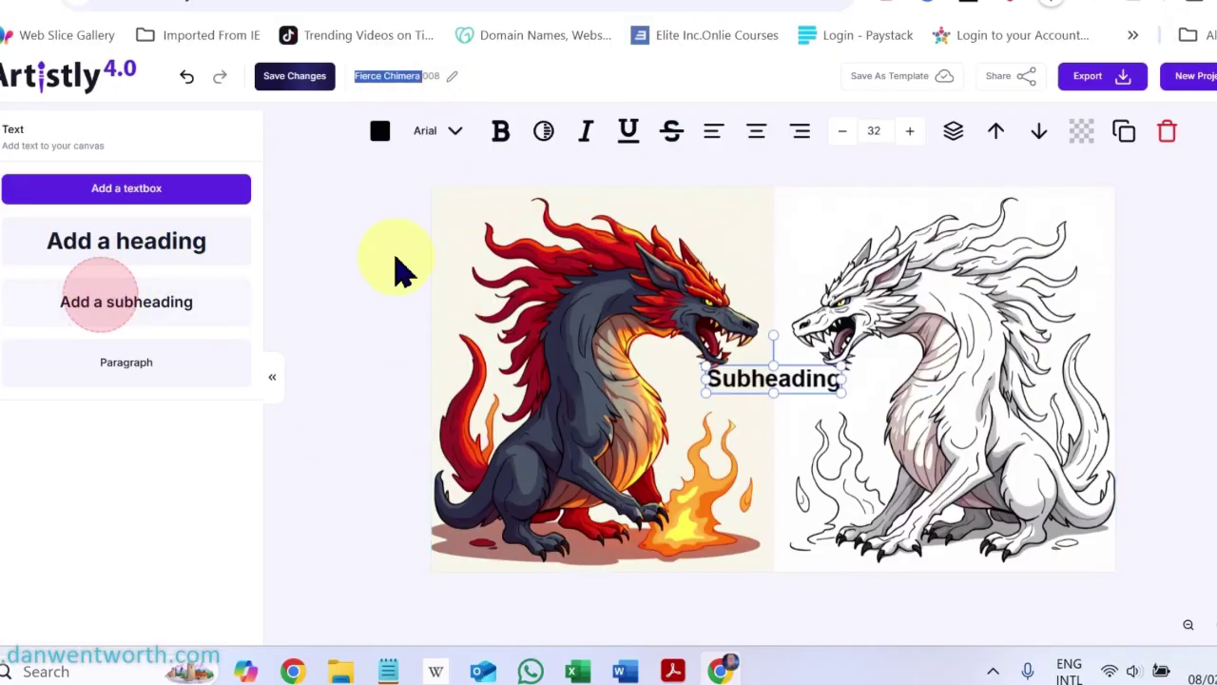
left_click(750, 375)
double_click(750, 375)
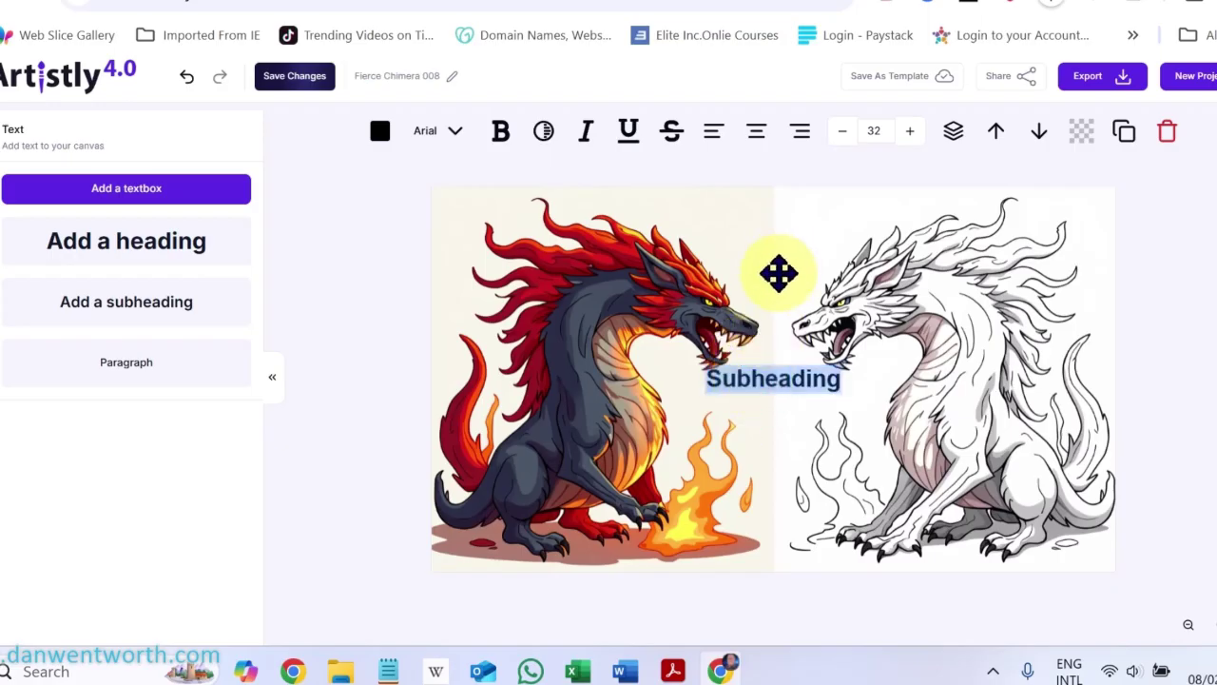
key("ctrl+v")
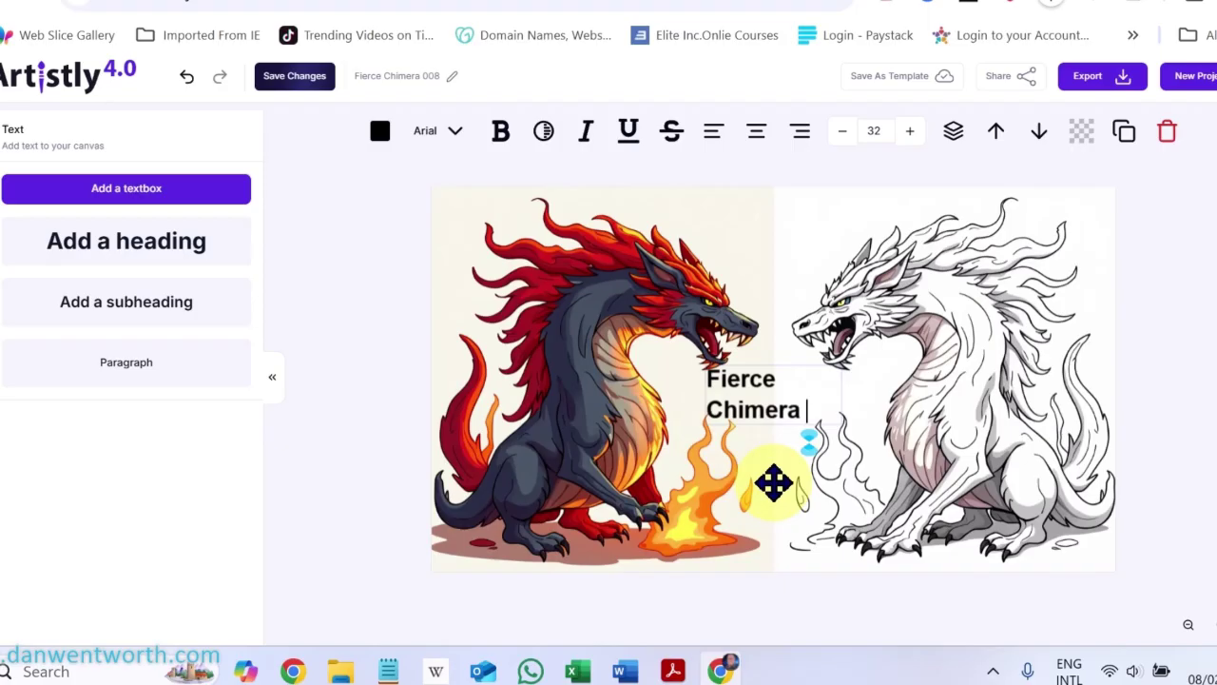
left_click(763, 389)
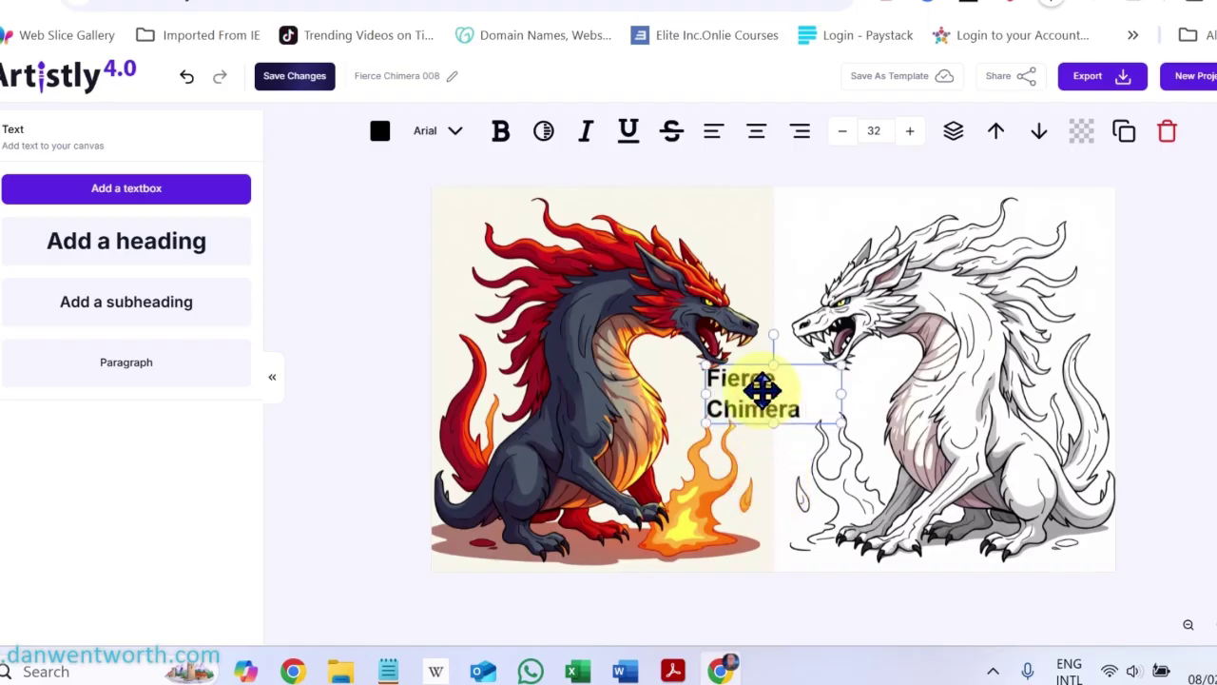
- Fit the title on one line, place it atop the coloured dragon, and save the project
left_click_drag(841, 393, 728, 200)
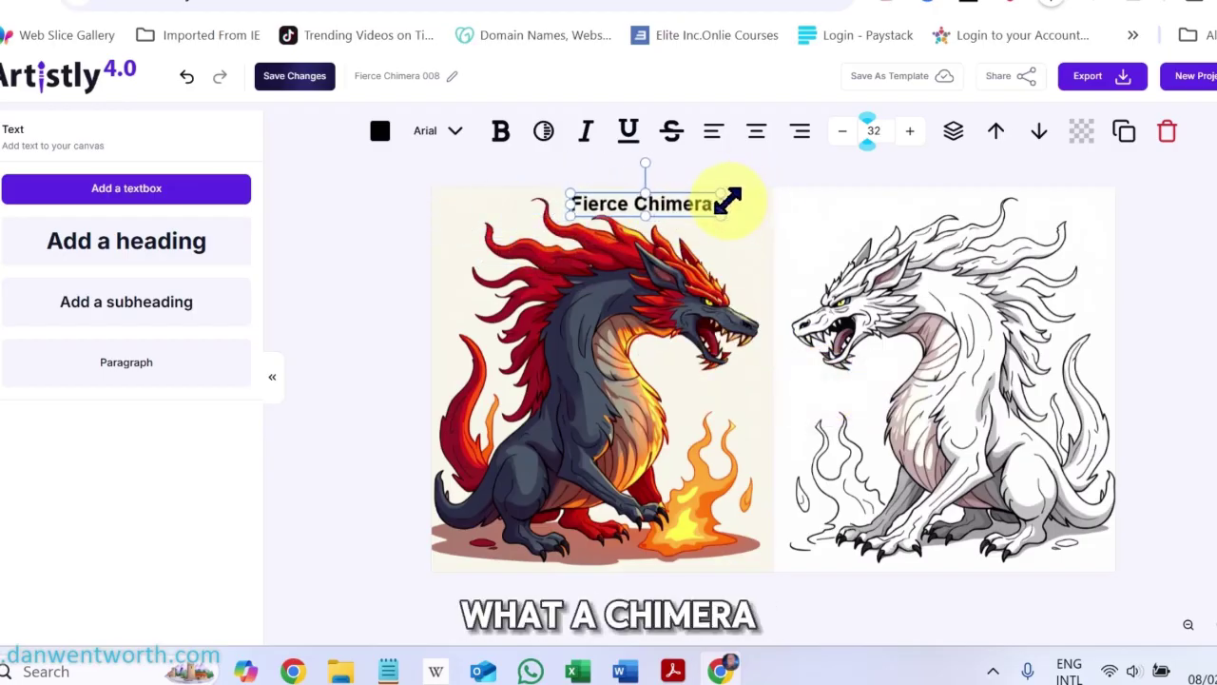
left_click_drag(655, 212, 686, 211)
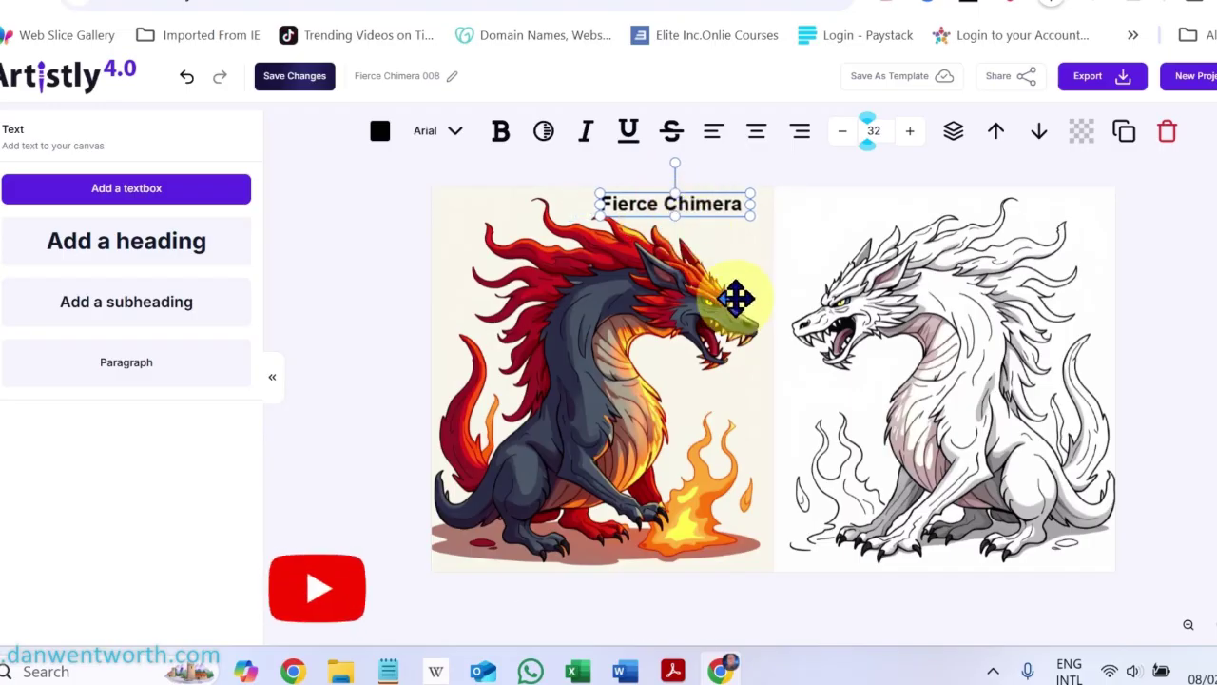
left_click(693, 399)
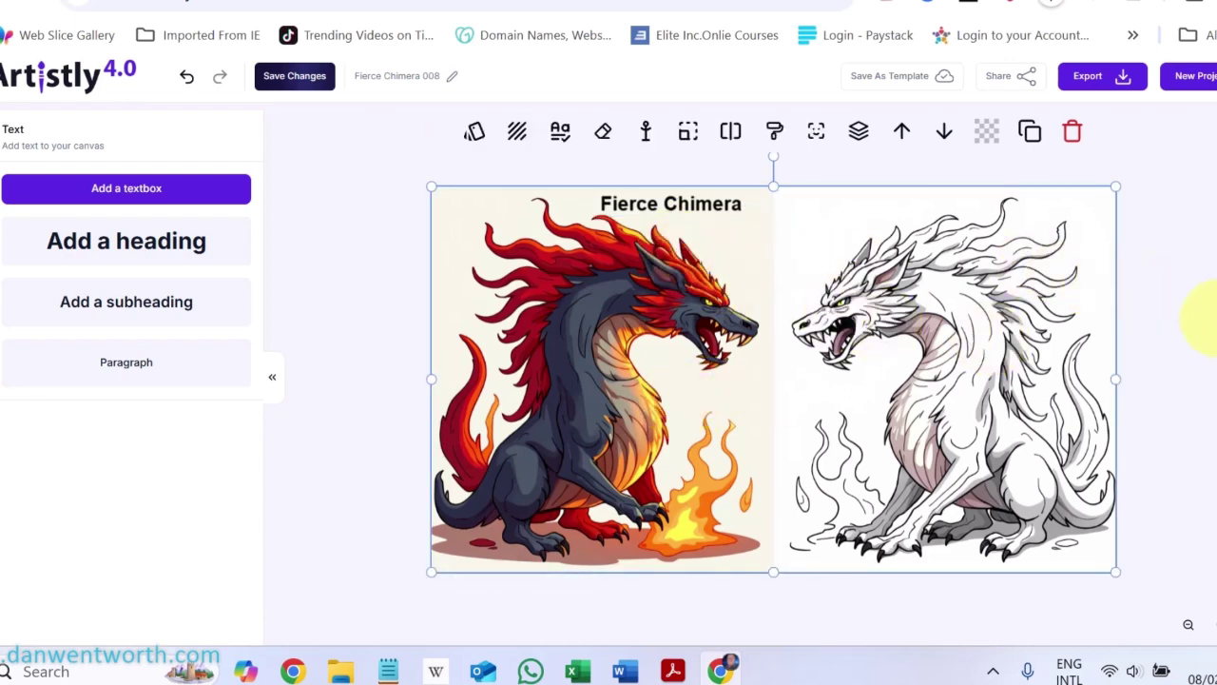
left_click(295, 80)
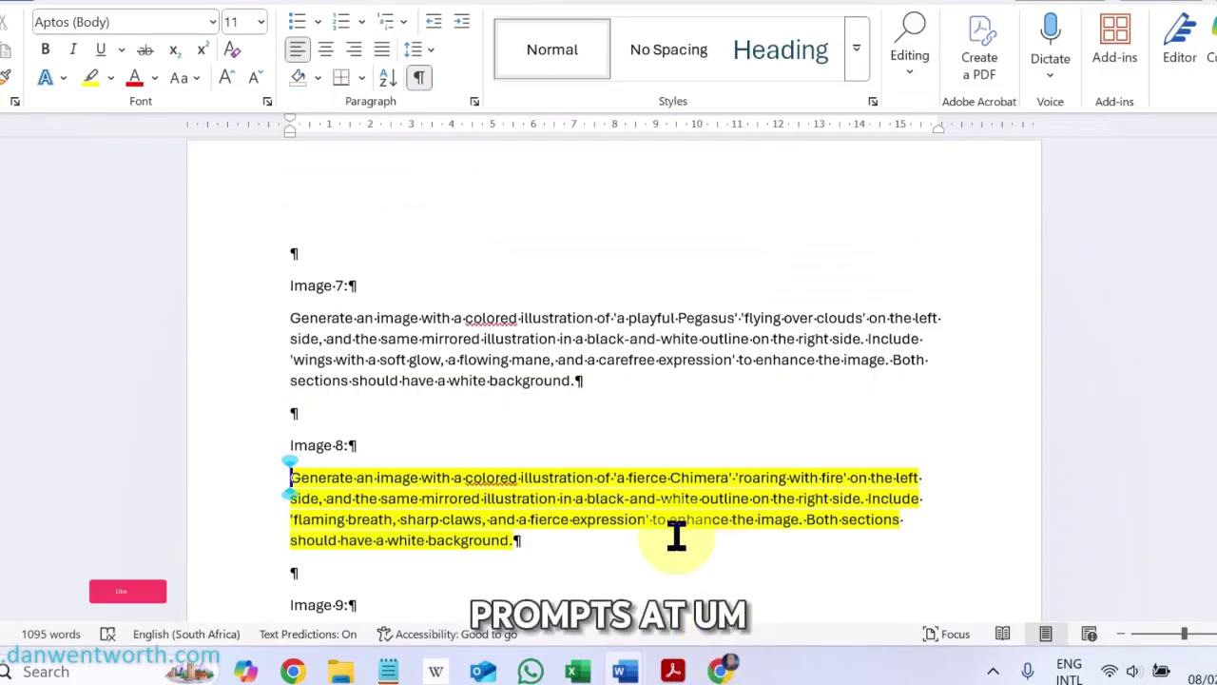
- Look over the Image 9 Phoenix prompt in Word, then return to the Artistly editor
scroll(679, 535, "down", 3)
scroll(559, 338, "down", 2)
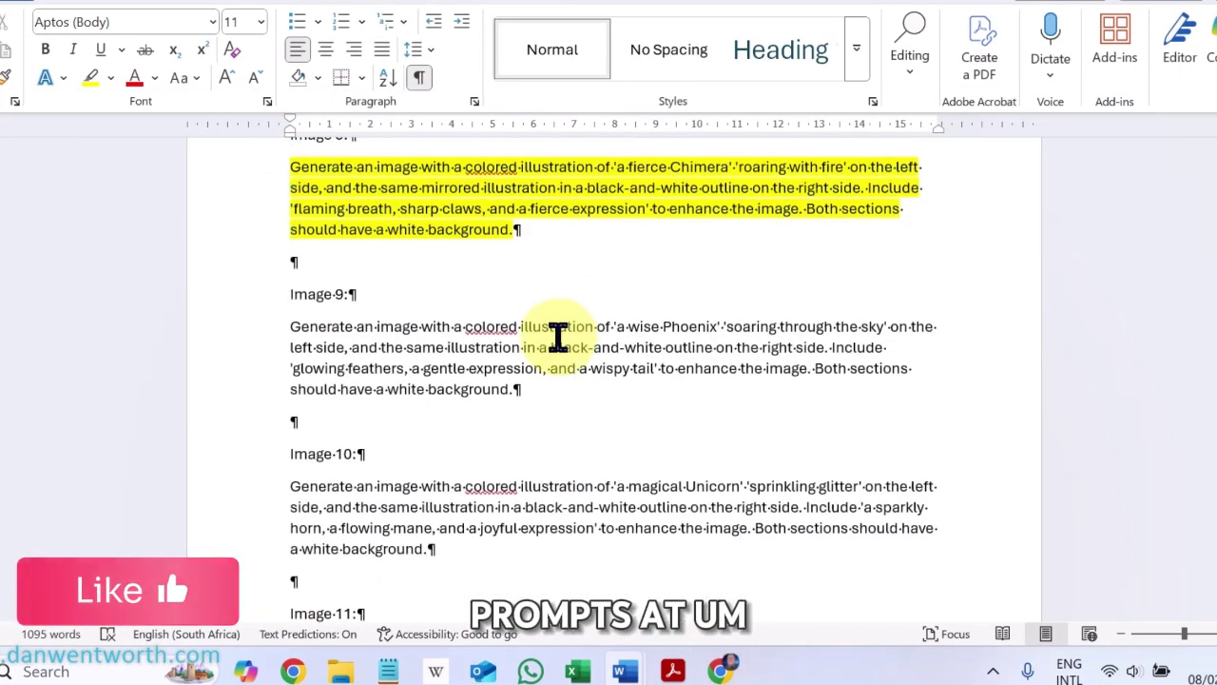
left_click_drag(529, 388, 294, 326)
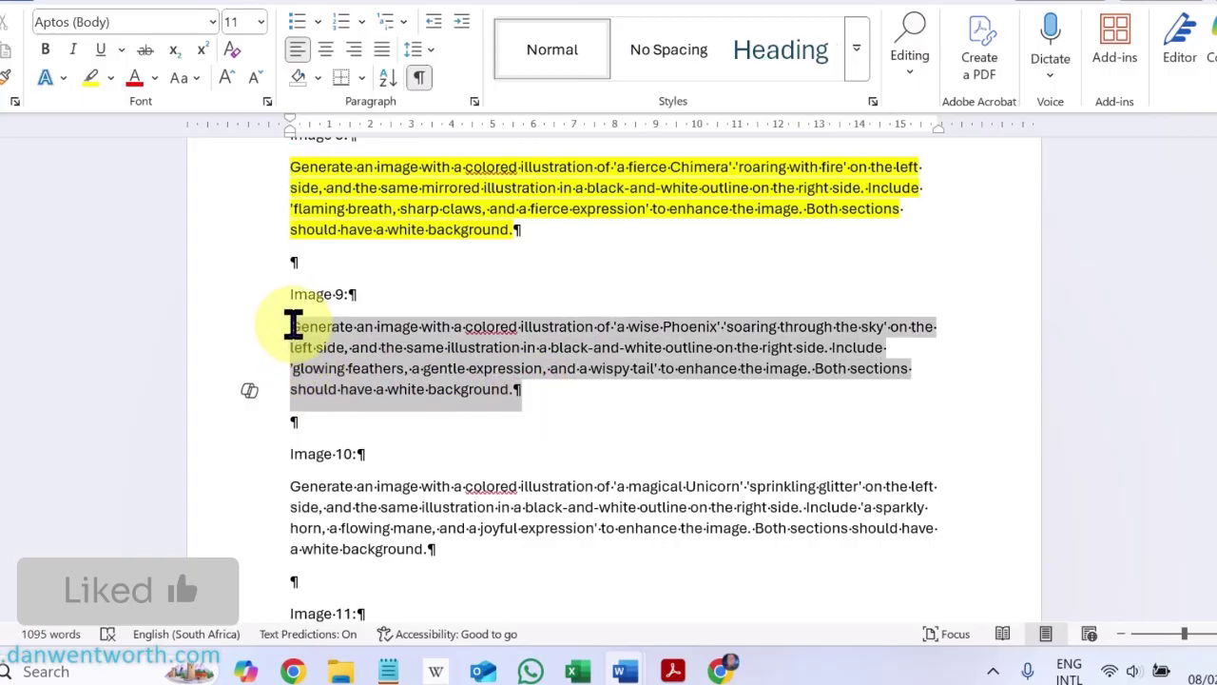
left_click(538, 390)
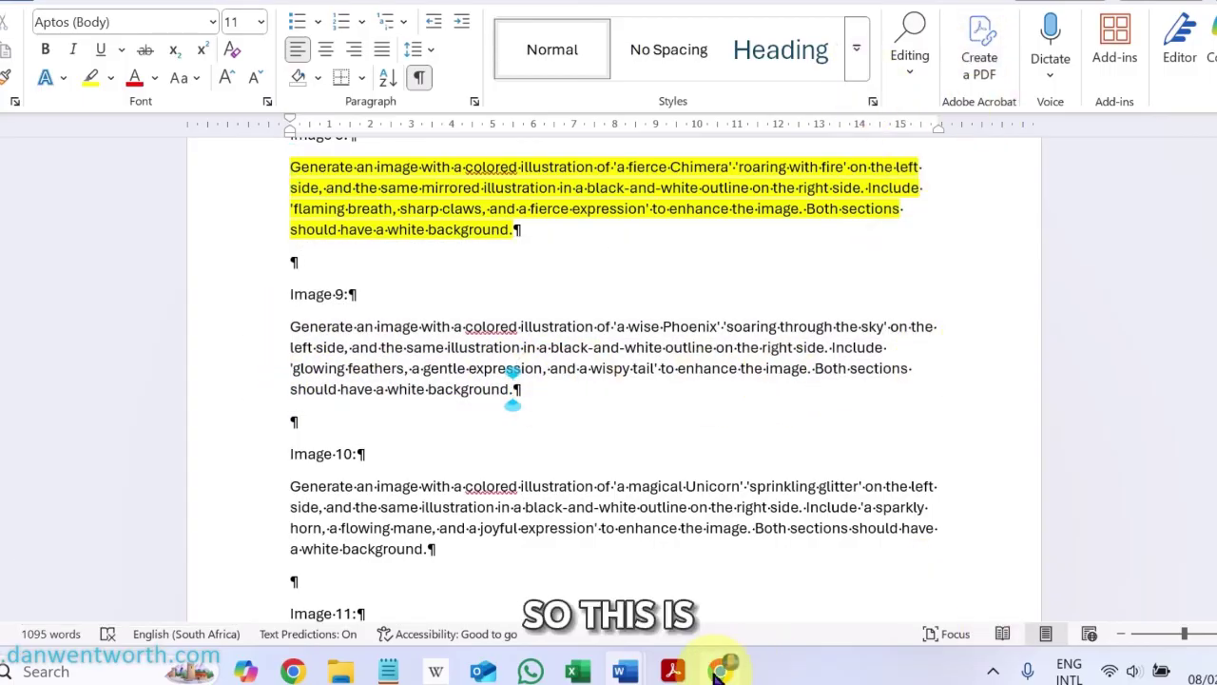
left_click(722, 571)
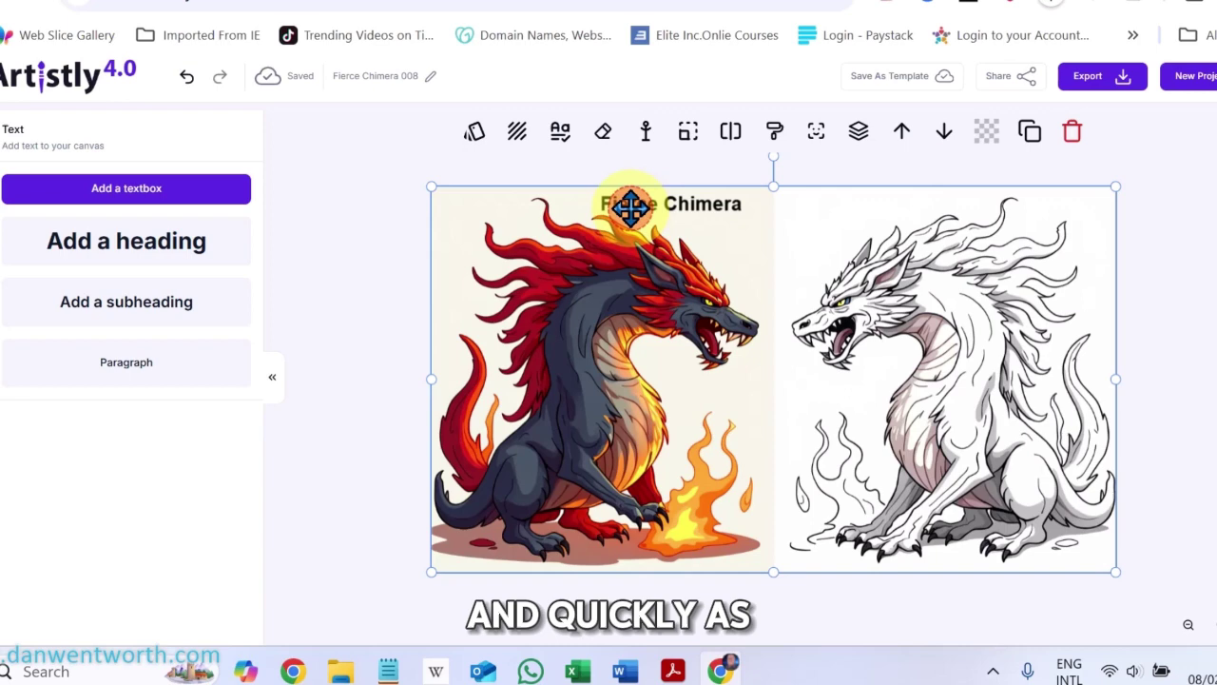
- Create a new Landscape 1920×1080 project named My Project
scroll(718, 204, "up", 2)
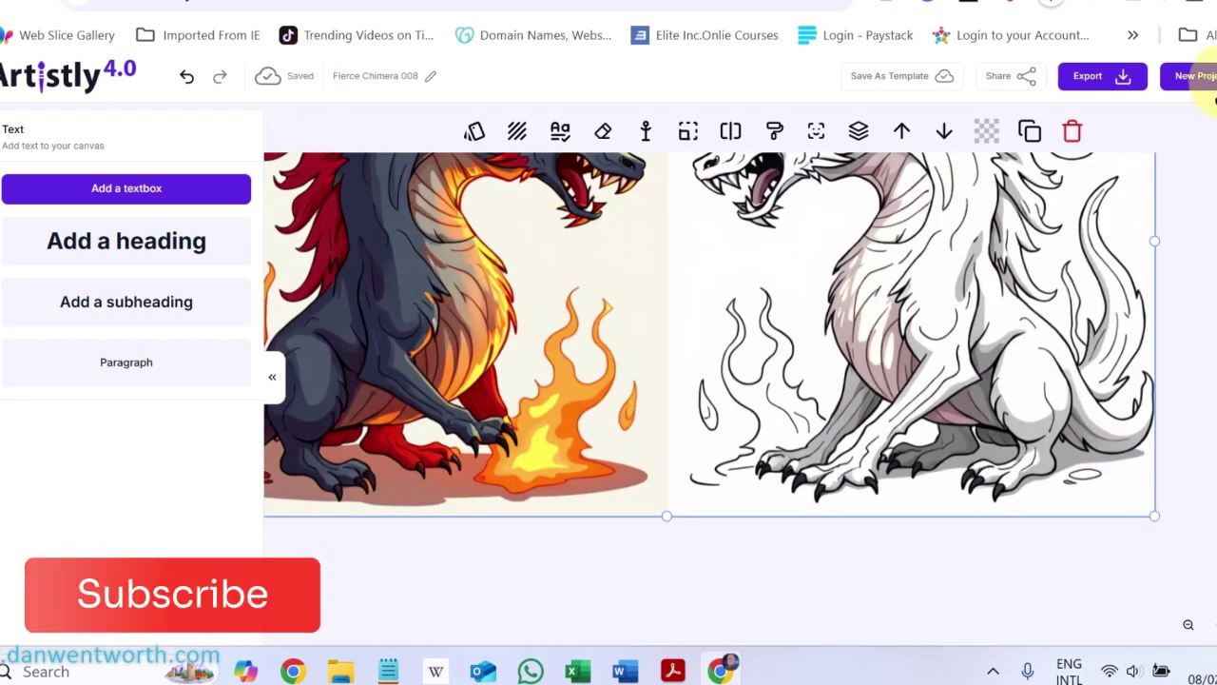
left_click(1196, 76)
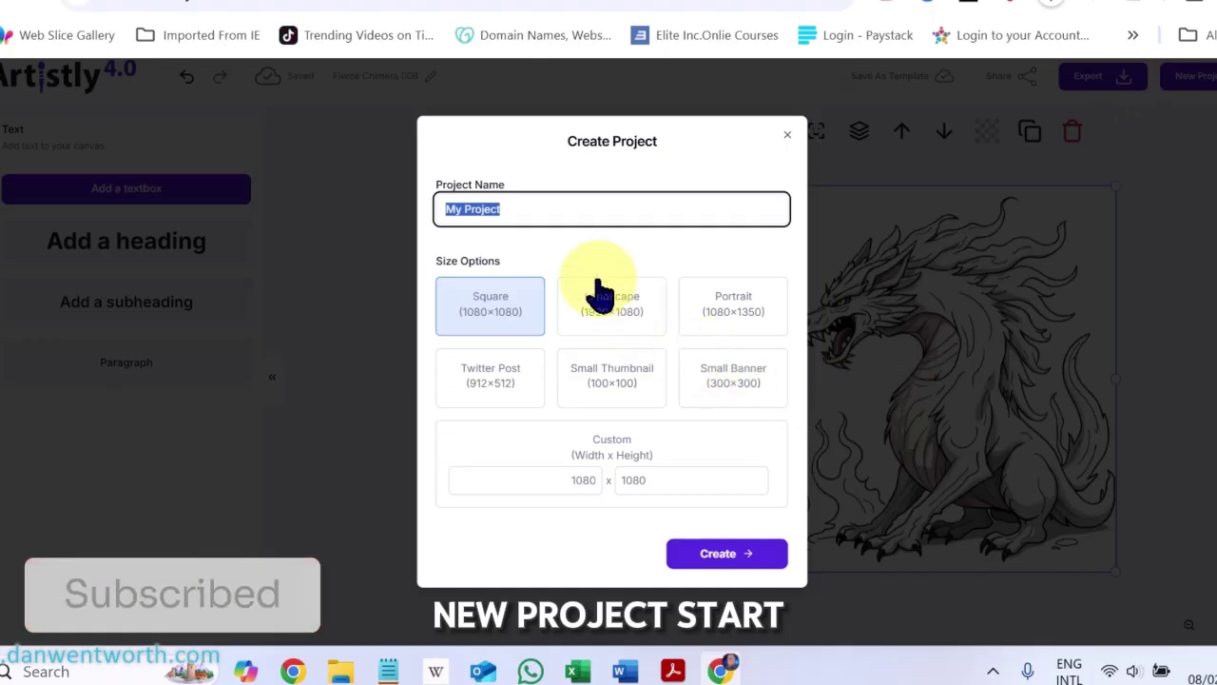
left_click(597, 312)
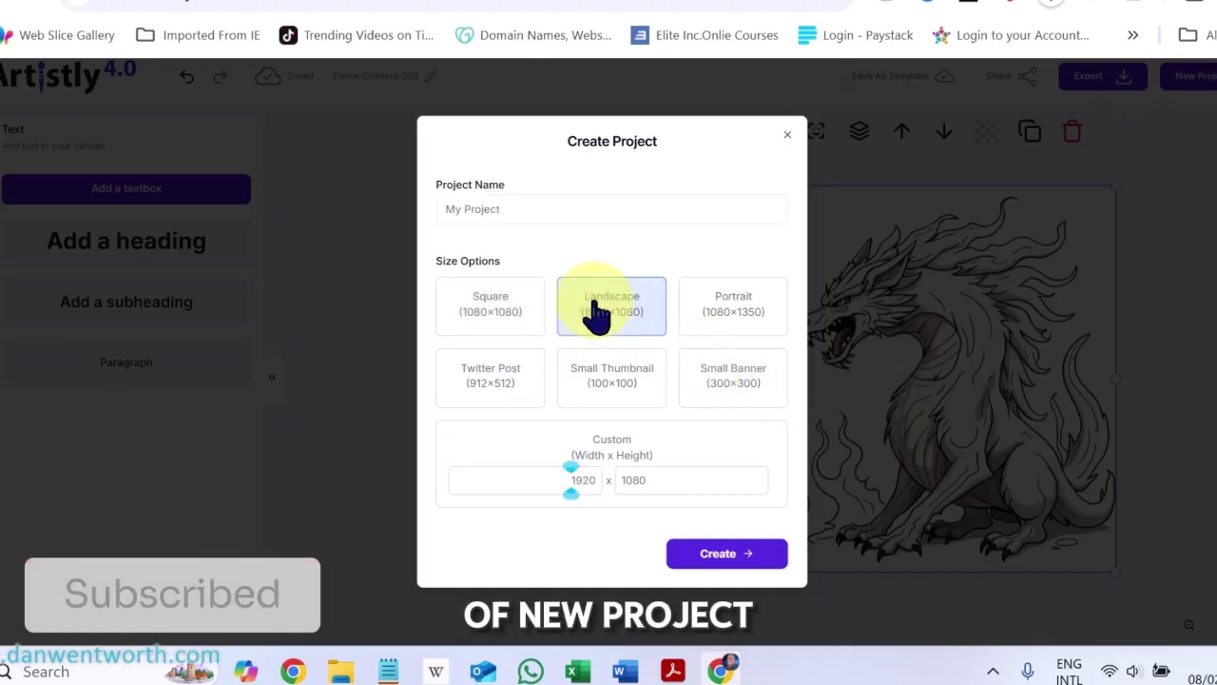
left_click(718, 559)
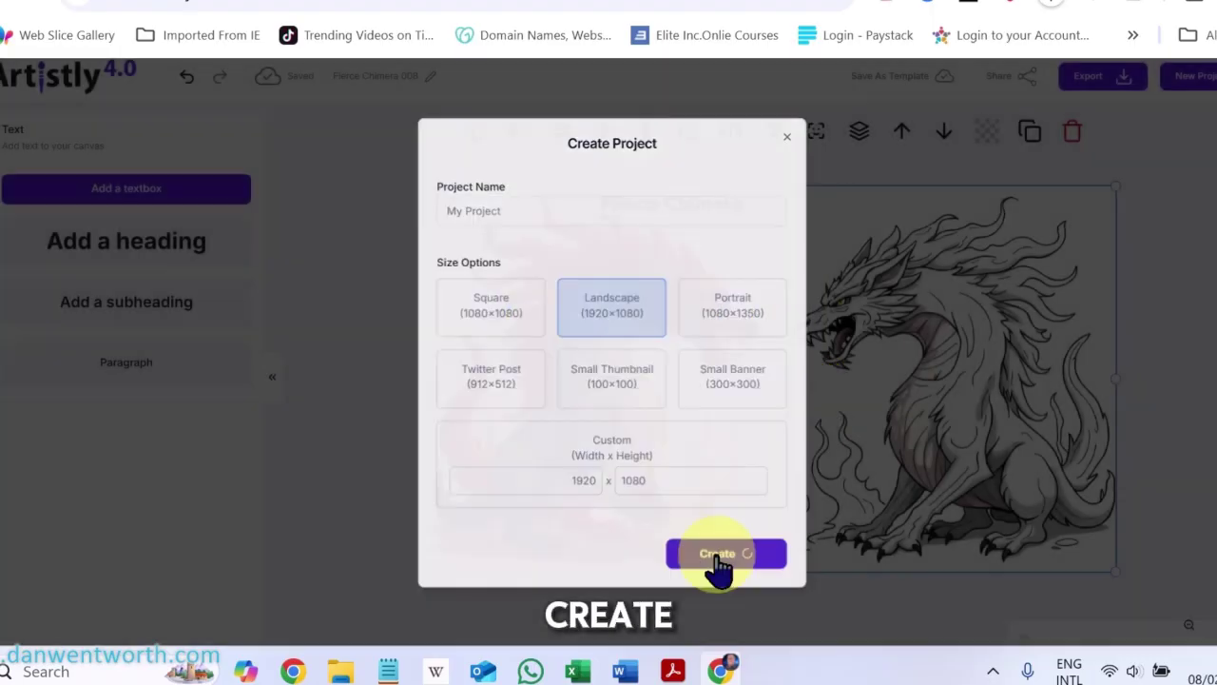